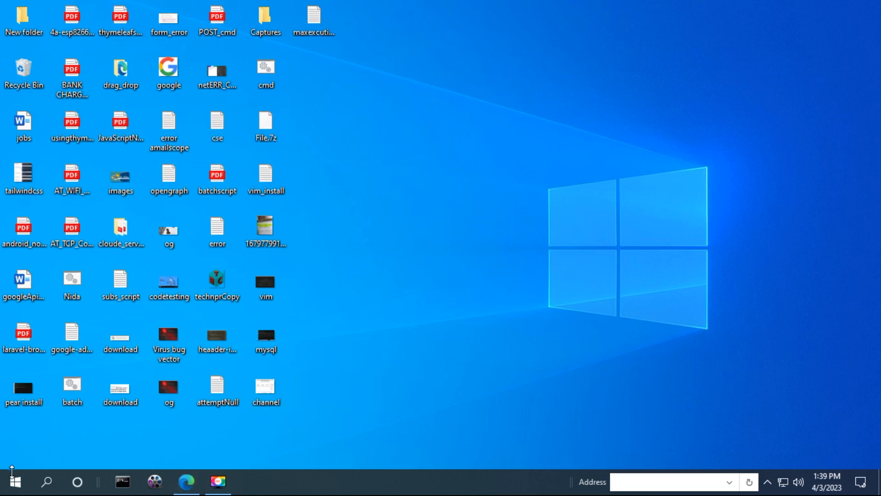
Open Apps & features settings from the Start button's quick-link menu
click(15, 481)
click(15, 482)
click(15, 481)
click(14, 482)
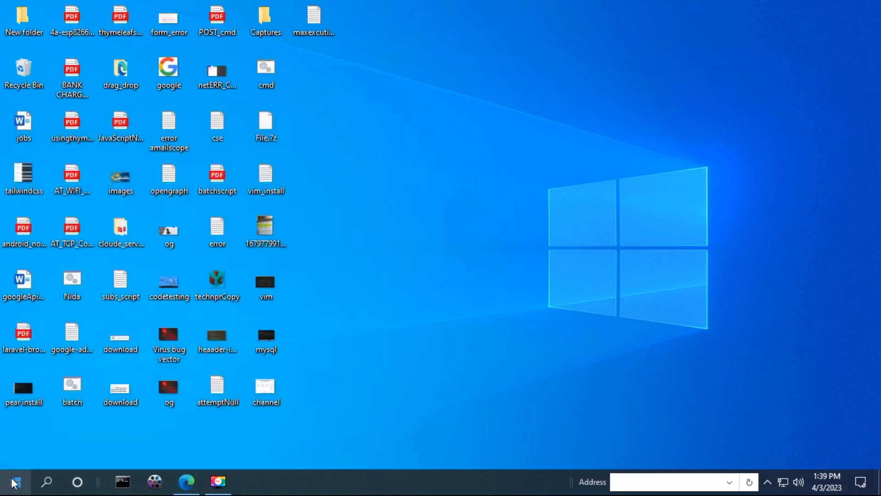
right_click(15, 482)
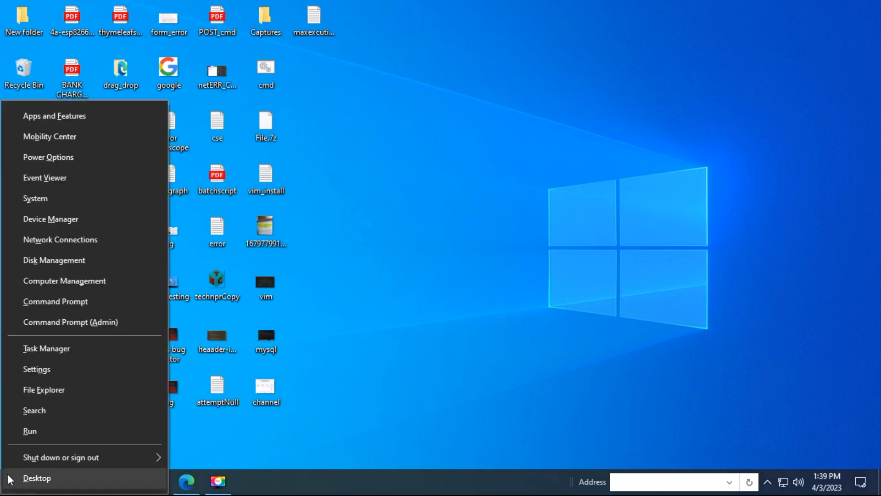
click(73, 116)
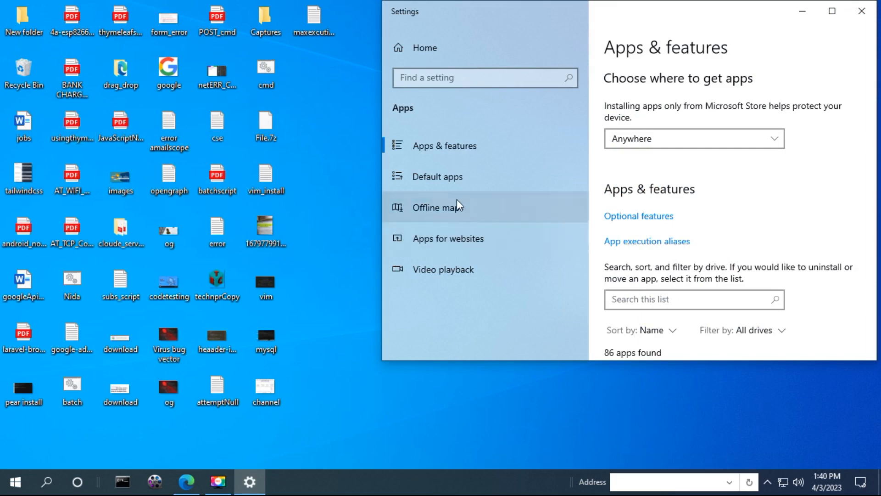
Open the classic Programs and Features list from Related settings
scroll(695, 208, down, 6)
scroll(694, 207, down, 20)
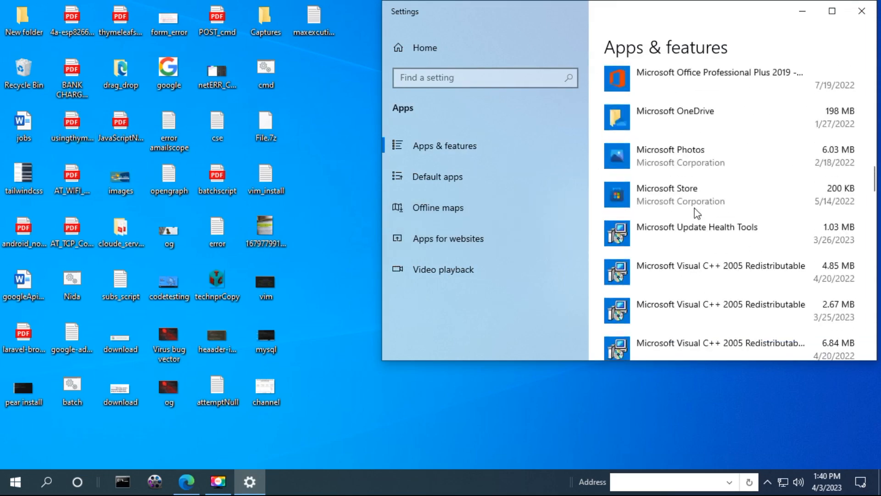
scroll(698, 213, down, 15)
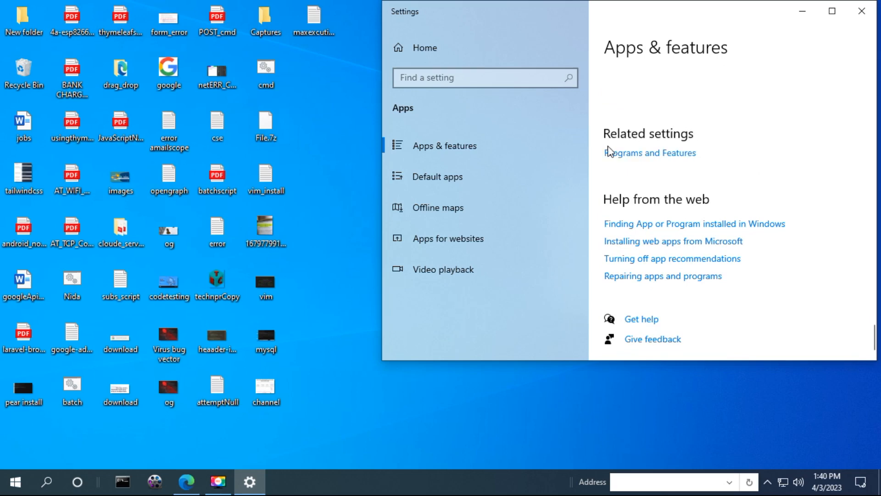
click(639, 154)
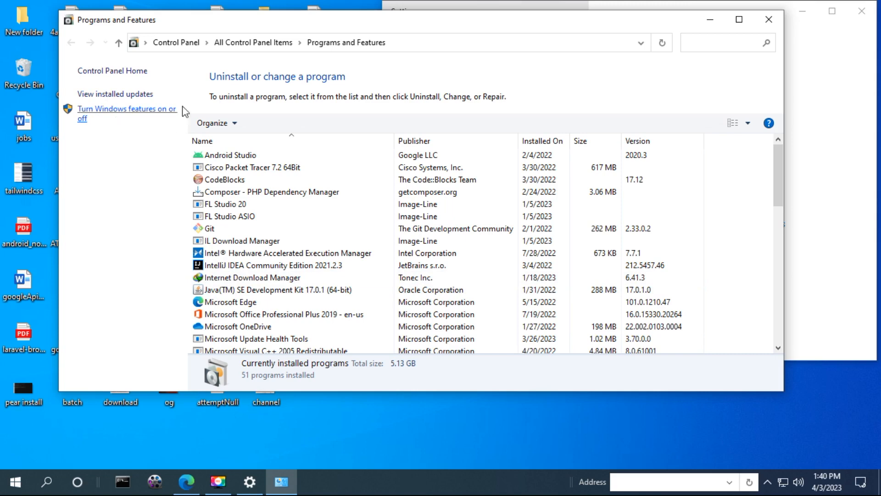
In Windows Features, tick FTP Server, FTP Extensibility and FTP Service under Internet Information Services
click(131, 119)
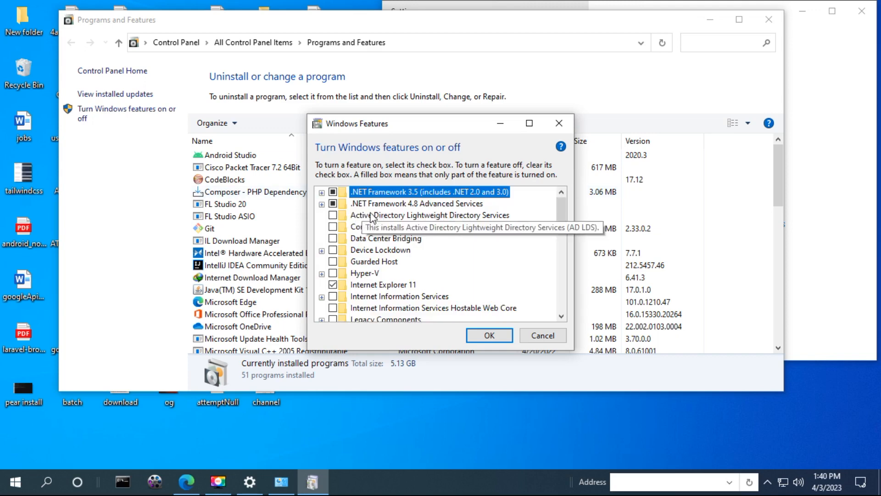
click(374, 252)
scroll(405, 248, down, 1)
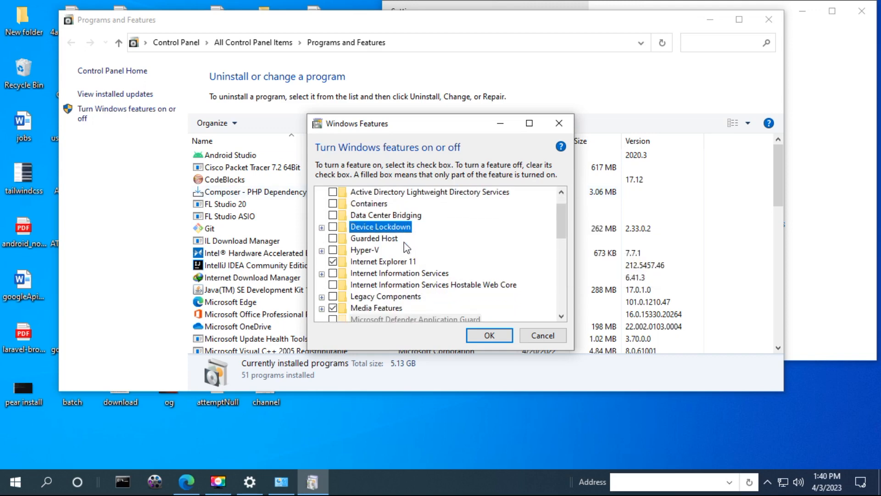
click(322, 274)
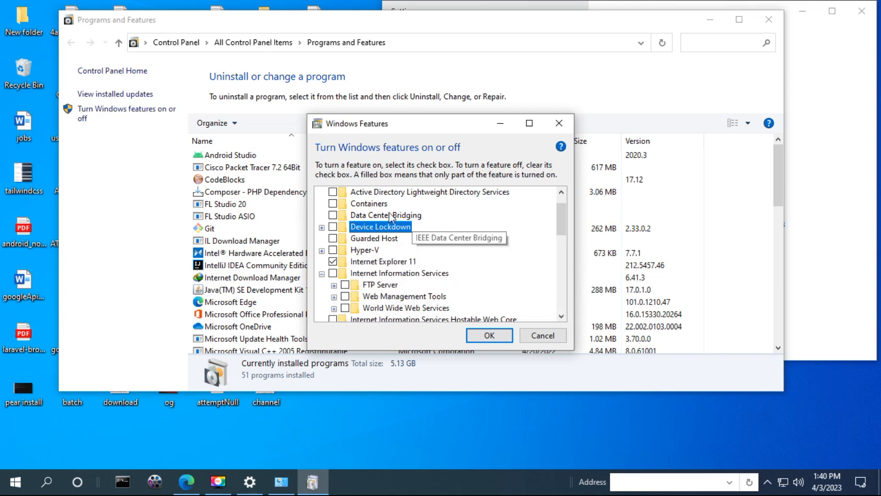
click(333, 285)
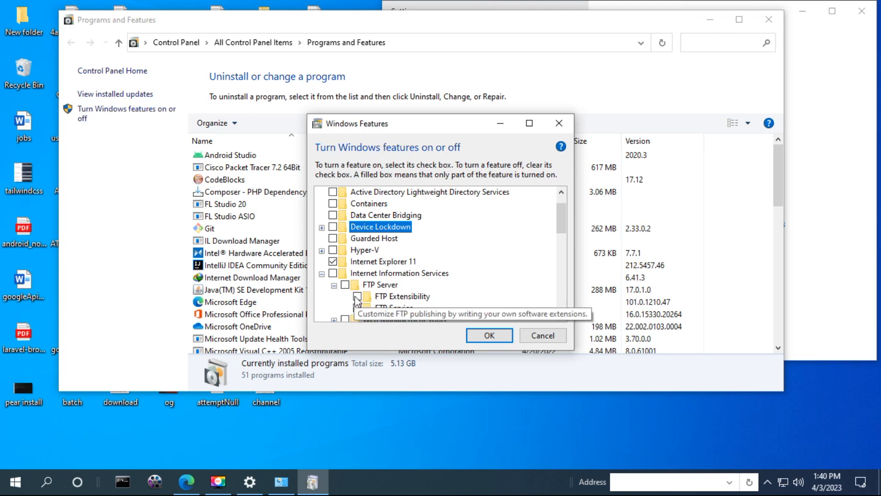
click(345, 285)
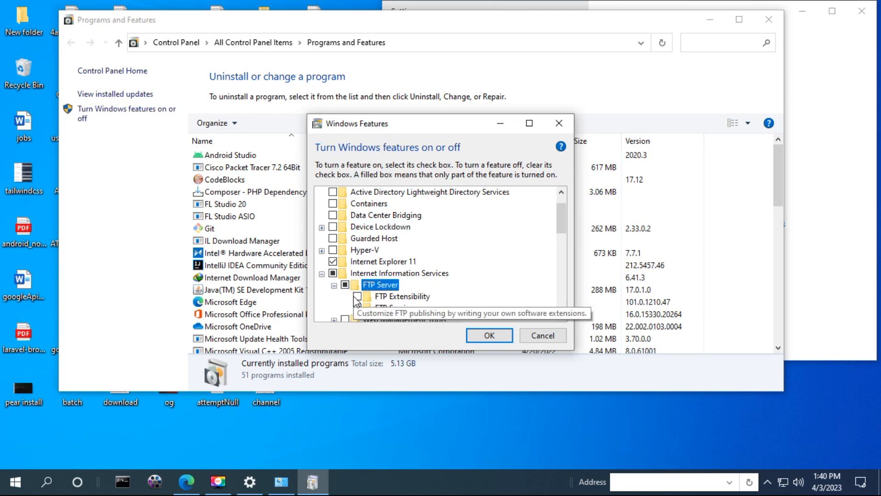
click(357, 296)
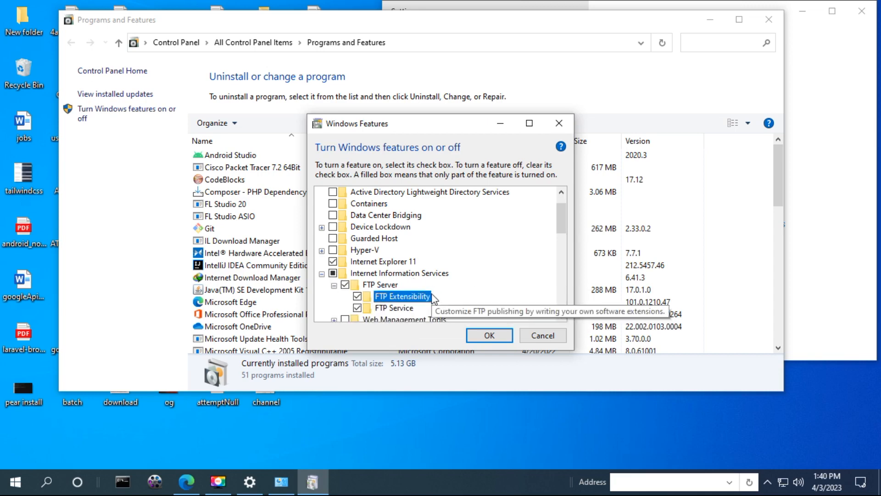
drag(442, 122, 442, 113)
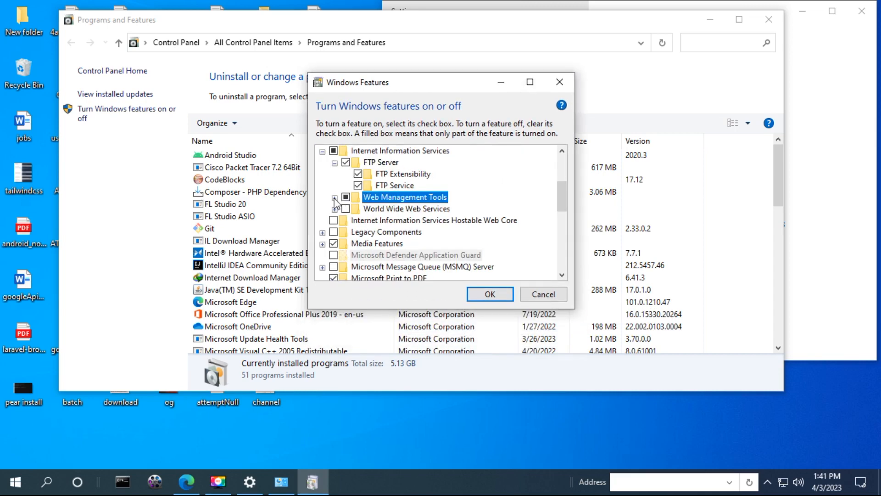
Add IIS 6 Management Compatibility with its Console and Scripting Tools, then apply and finish the install
click(335, 197)
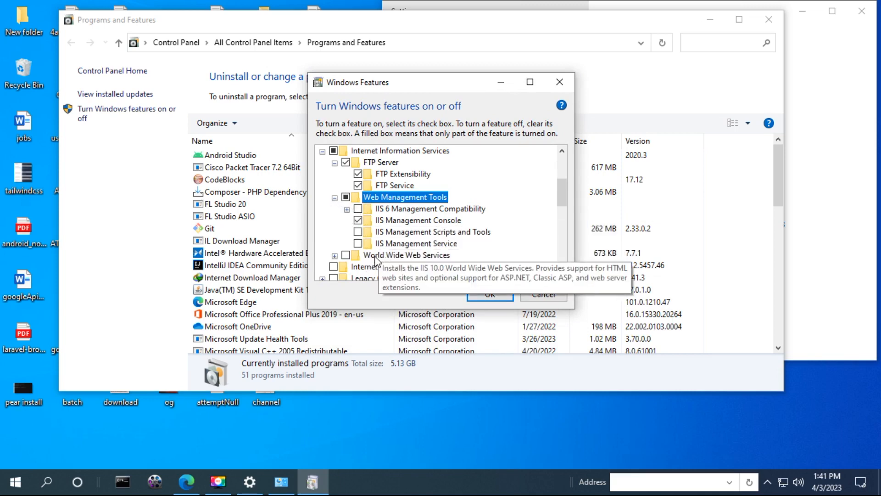
click(358, 244)
click(357, 233)
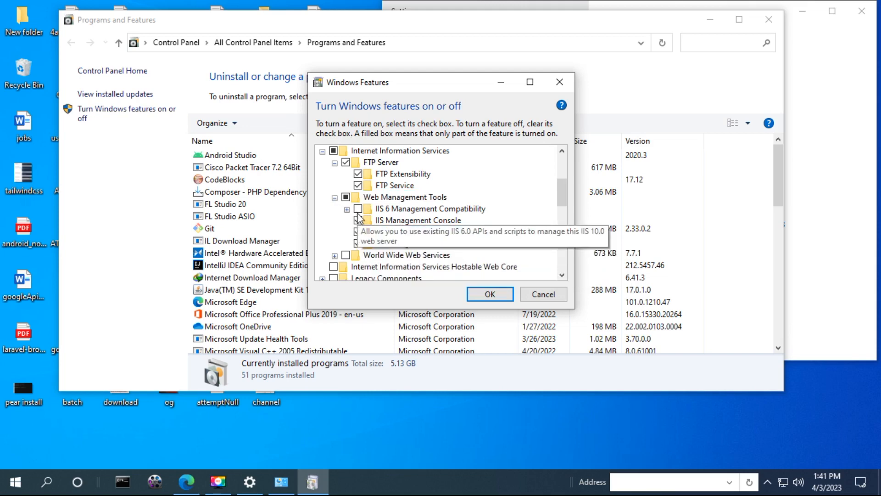
click(358, 209)
click(347, 210)
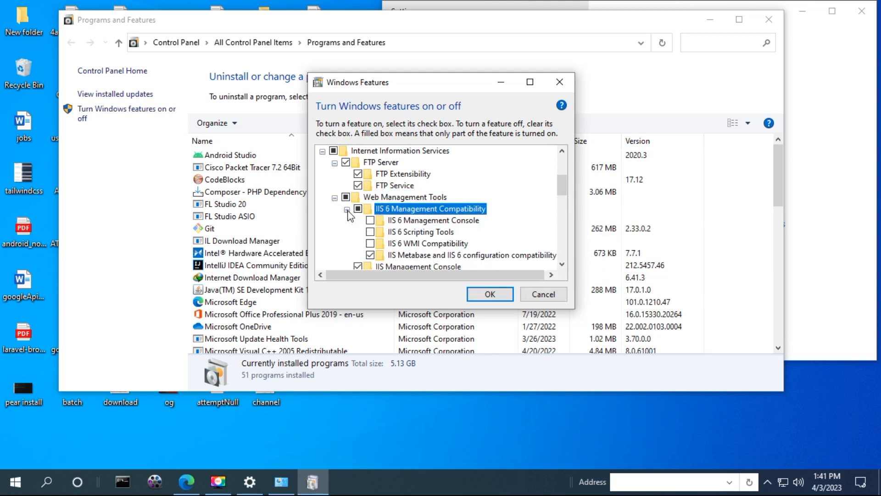
click(370, 221)
click(370, 232)
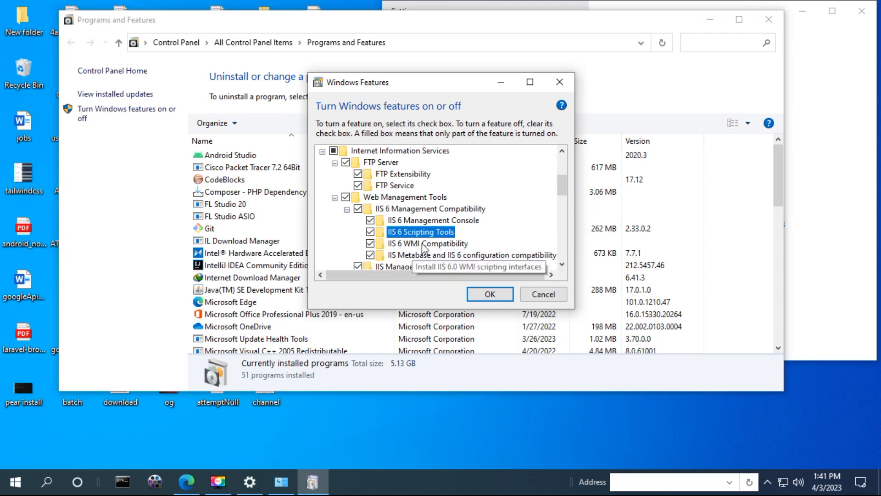
click(490, 294)
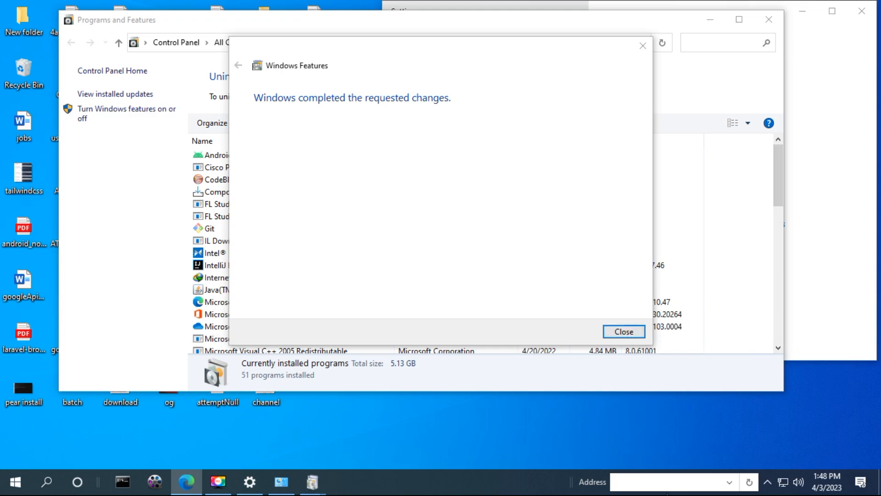
click(617, 329)
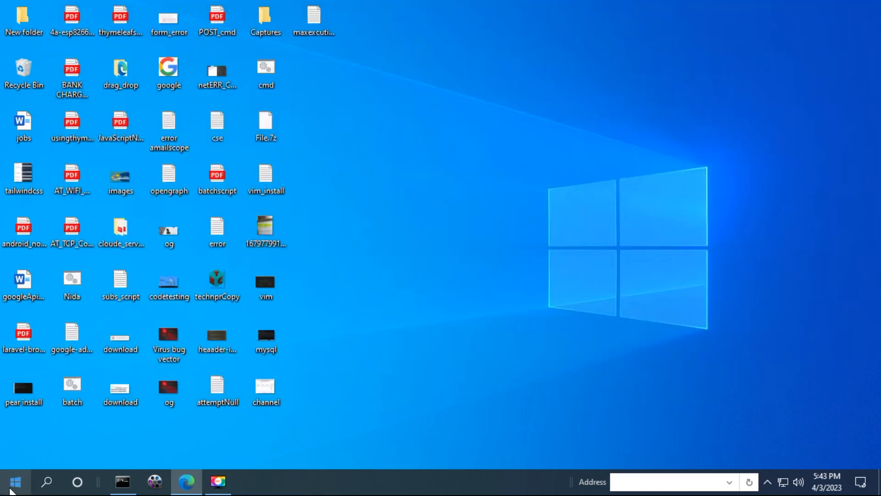
Search 'admin' to reach Windows Administrative Tools and launch Internet Information Services (IIS) Manager
click(13, 488)
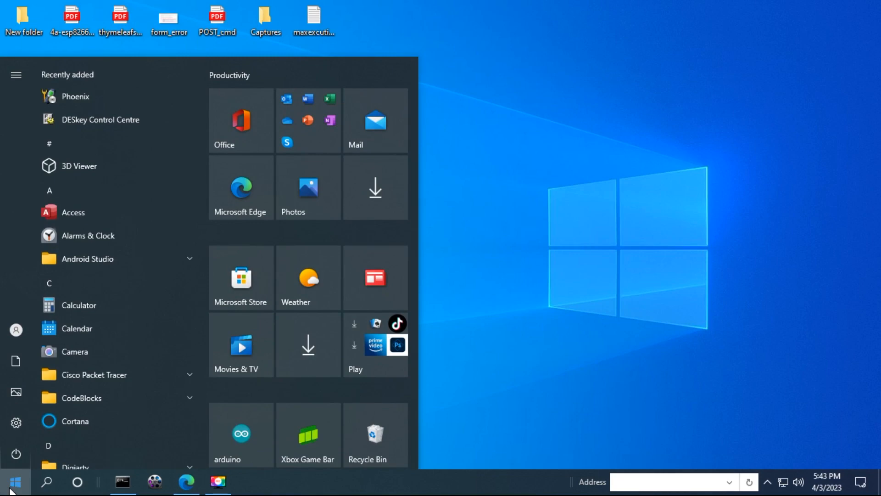
text(admin)
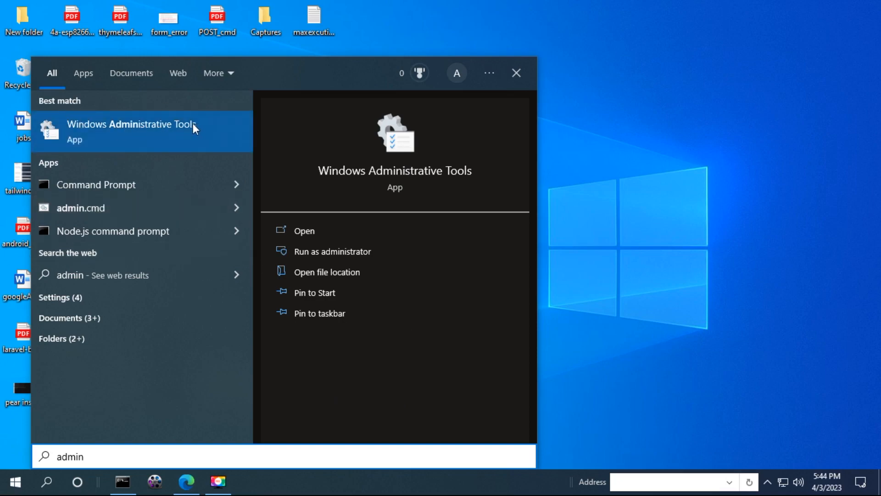
click(120, 130)
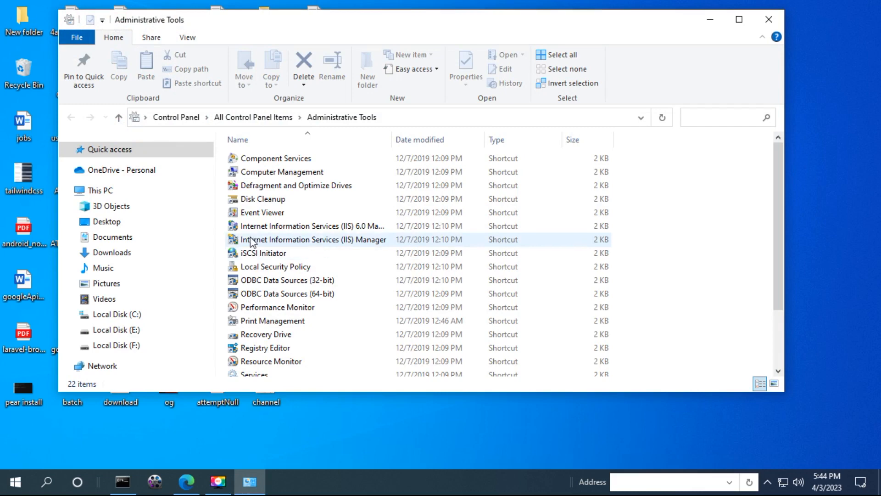
click(309, 243)
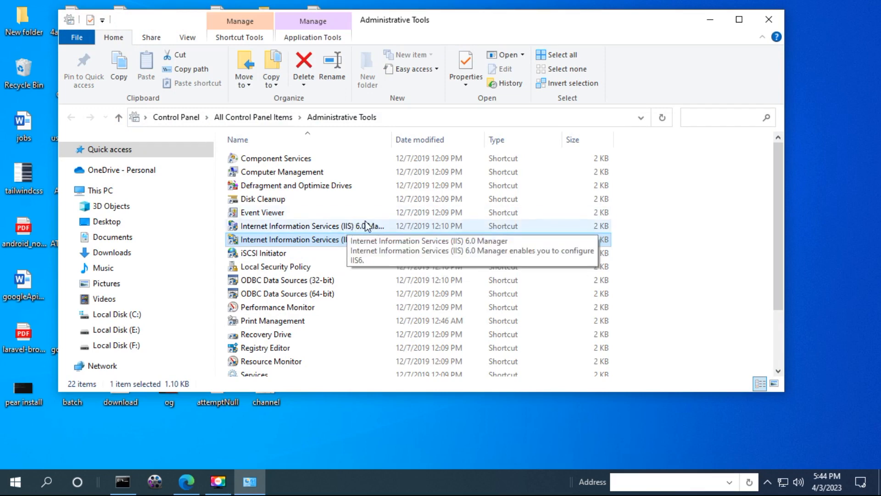
double_click(346, 247)
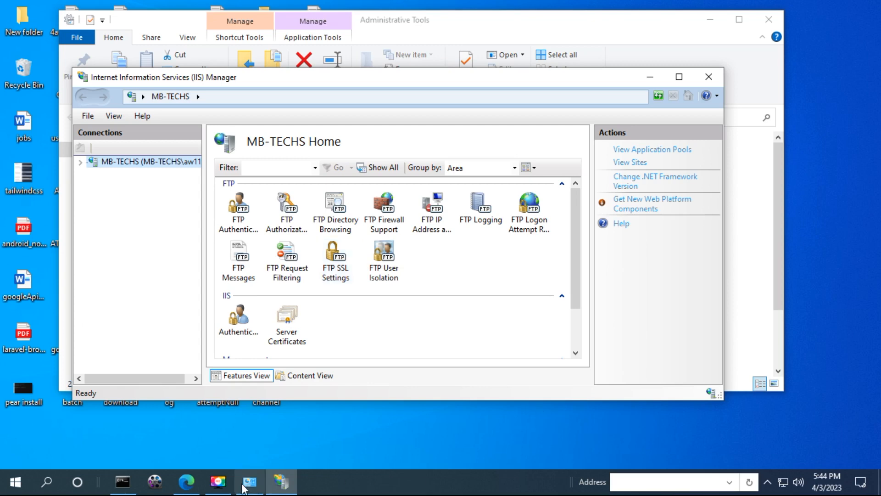
Expand the server node and show the Sites list with the stopped Default Web Site
click(223, 491)
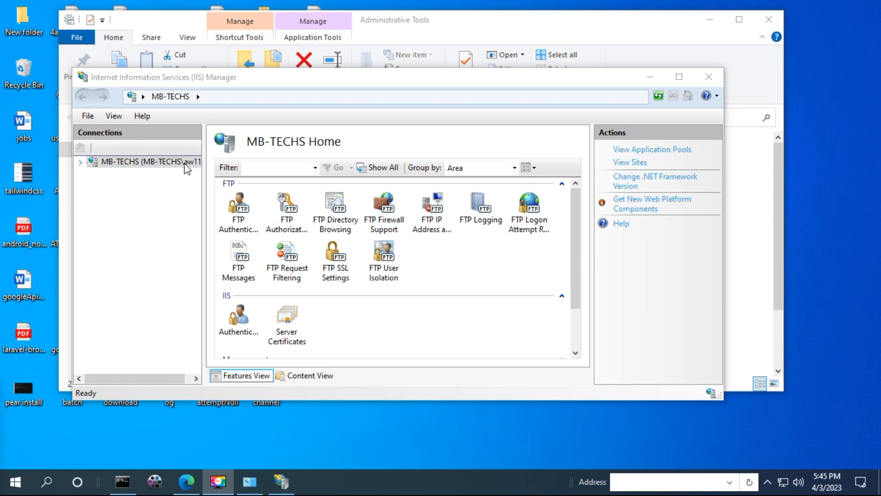
drag(208, 161, 217, 162)
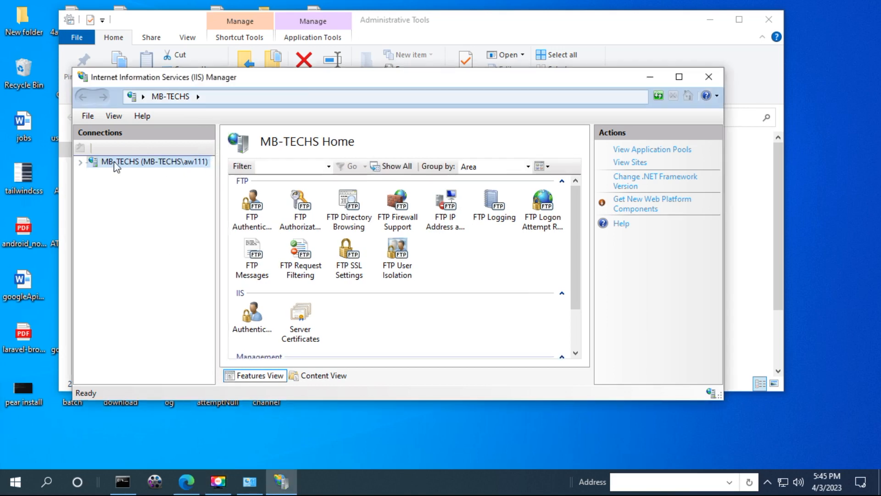
click(80, 163)
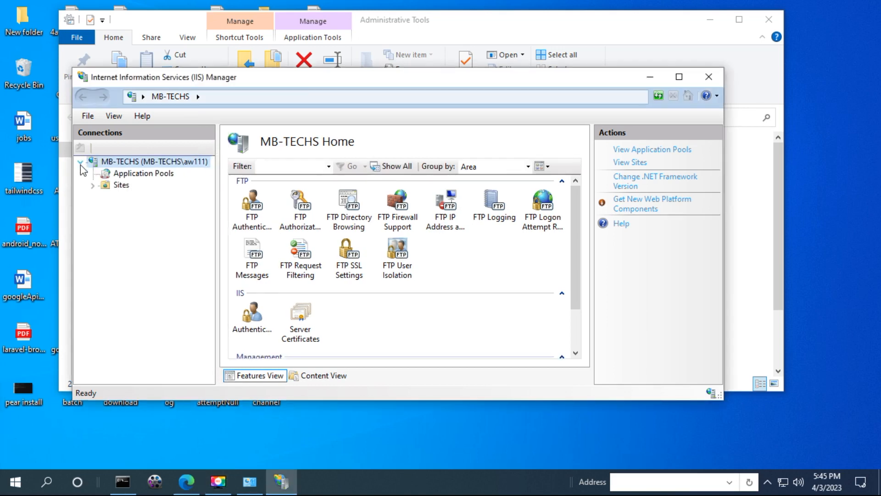
click(92, 185)
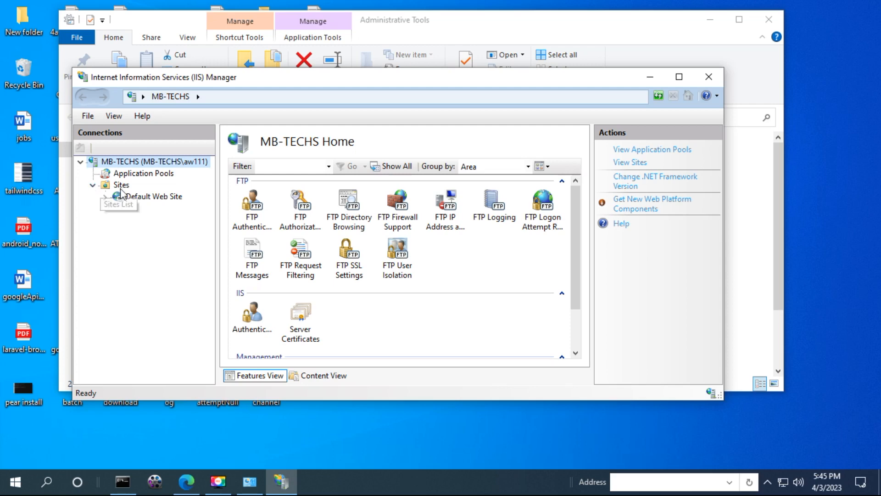
click(108, 188)
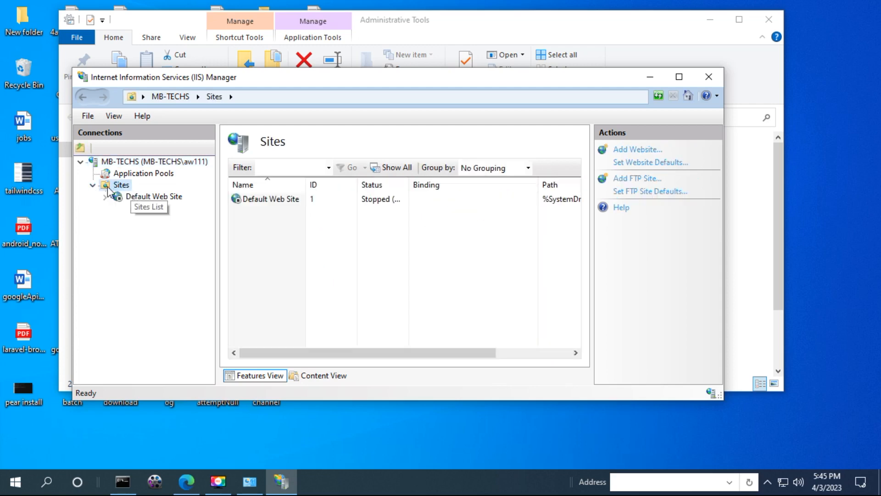
Start the Add FTP Site wizard from the Sites context menu
right_click(109, 188)
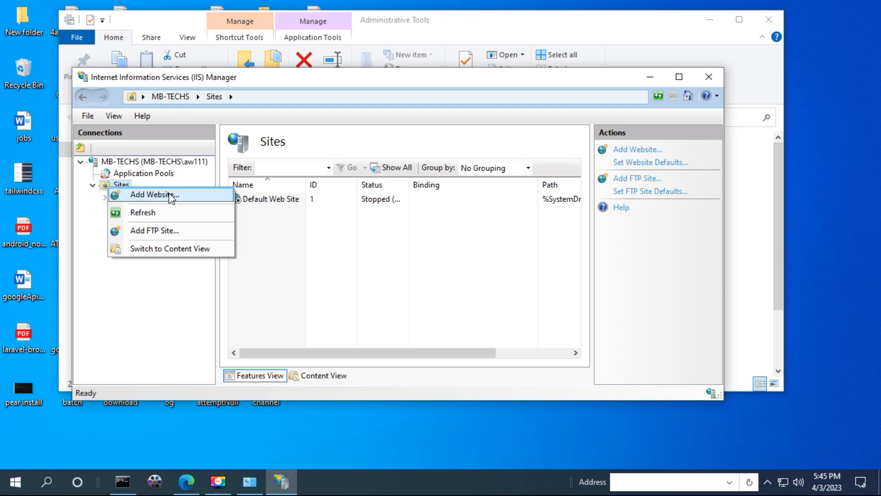
click(194, 231)
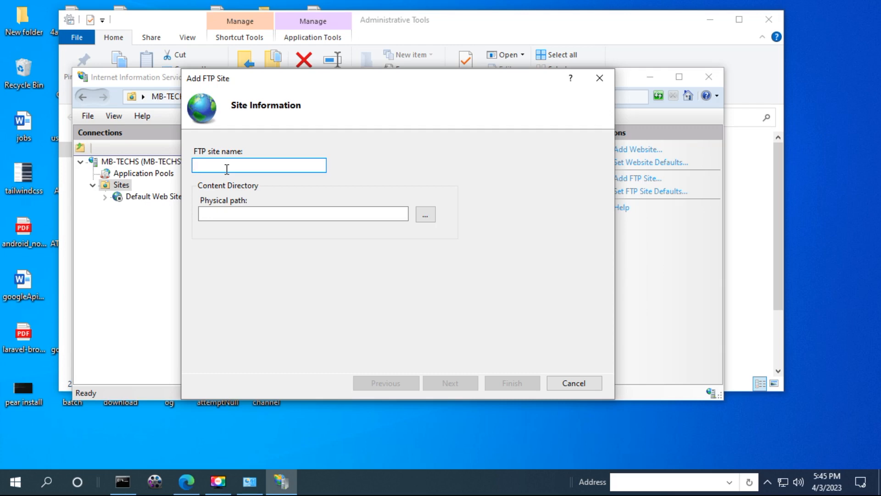
Enter mb-techs as the FTP site name
text(mb-techs)
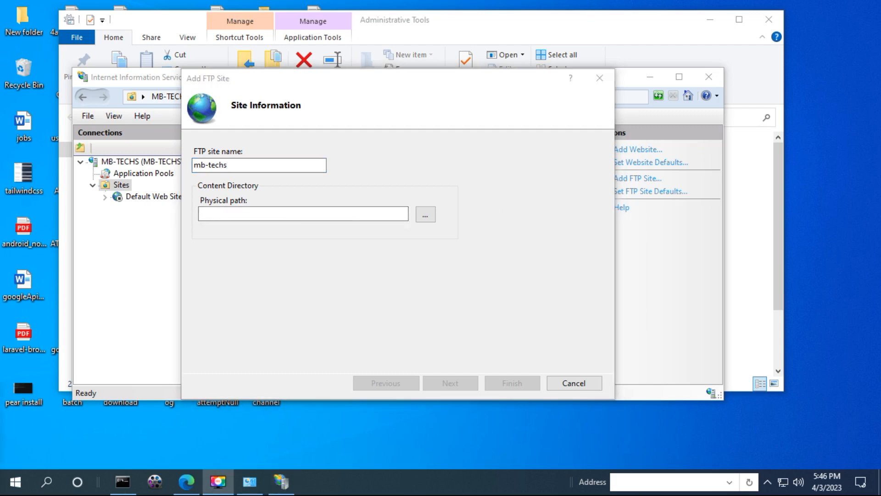
Create a new ftp folder on drive F: and set F:\ftp as the physical path
click(429, 216)
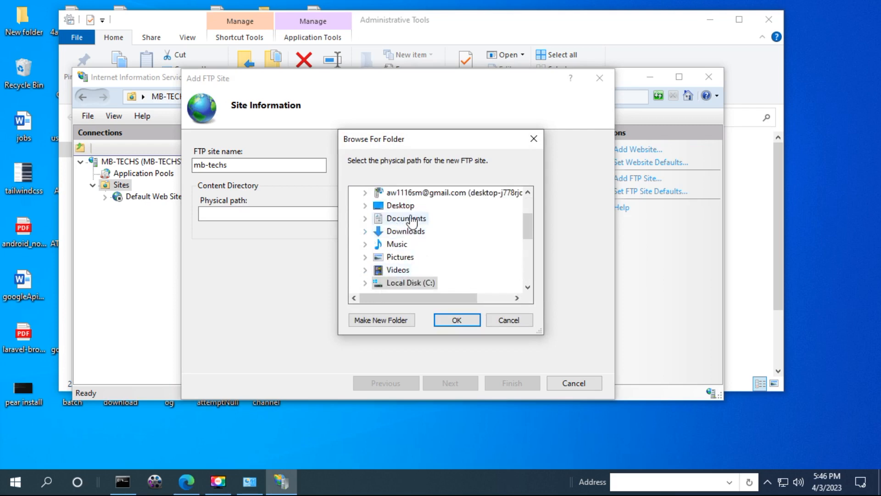
scroll(412, 221, down, 2)
double_click(419, 205)
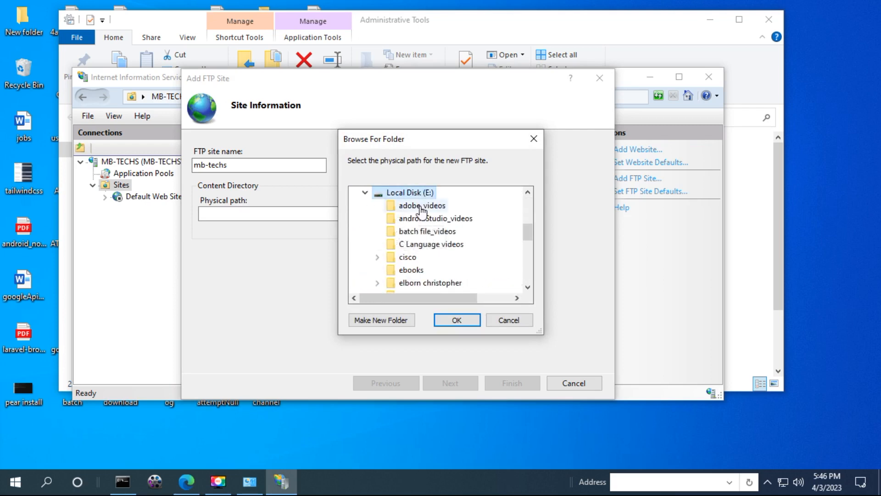
click(365, 193)
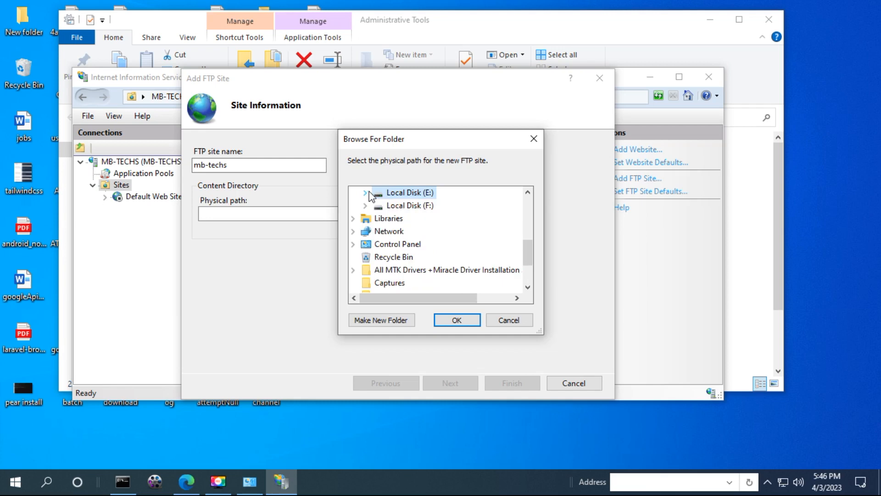
click(366, 206)
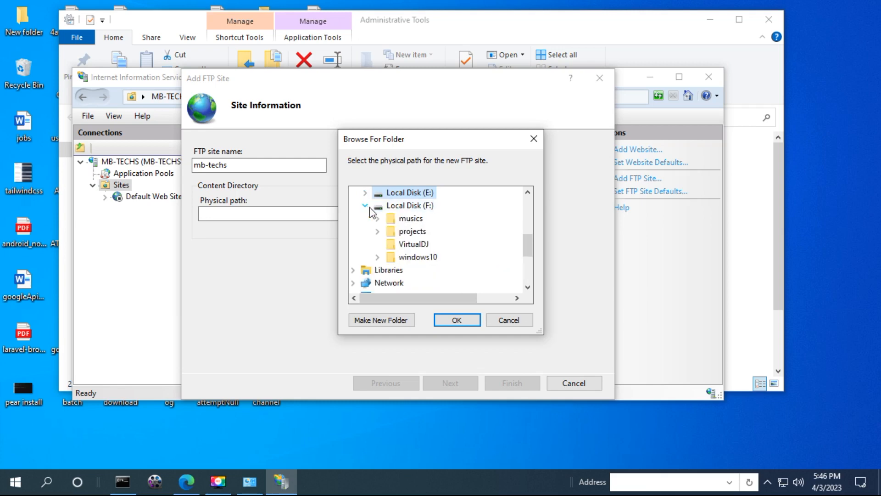
right_click(405, 206)
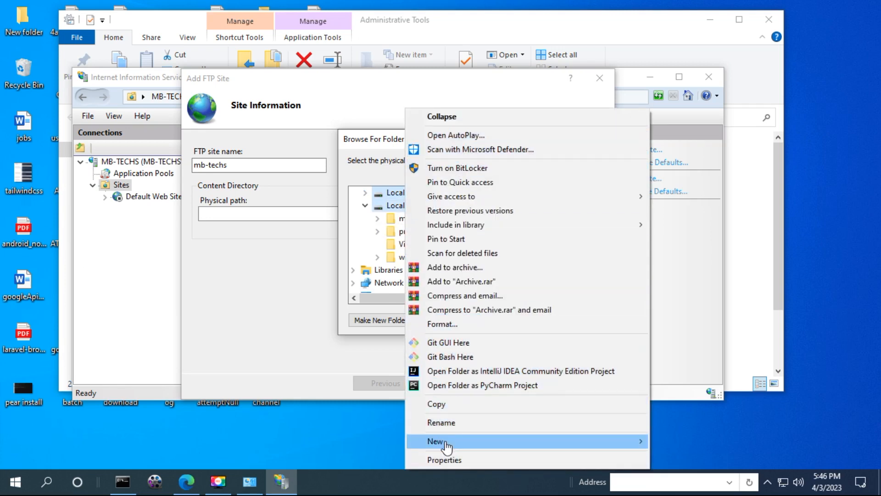
mouse_move(547, 441)
click(673, 442)
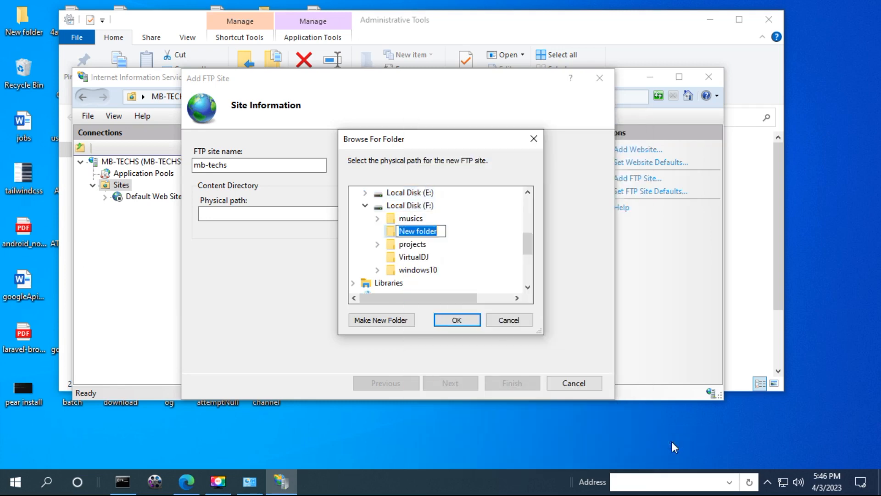
text(ftp)
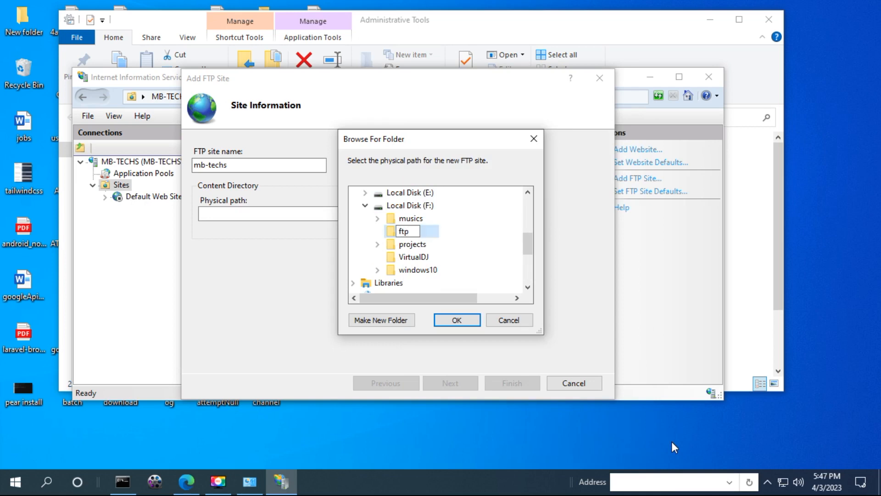
key(Escape)
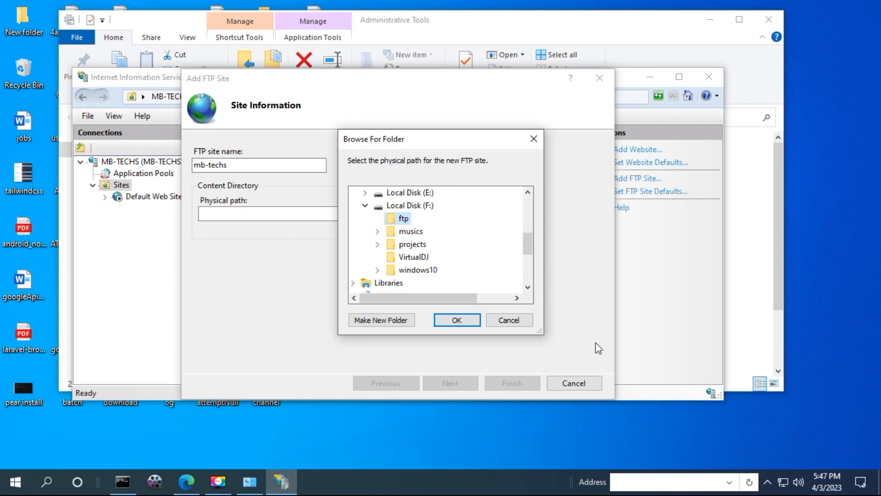
click(460, 319)
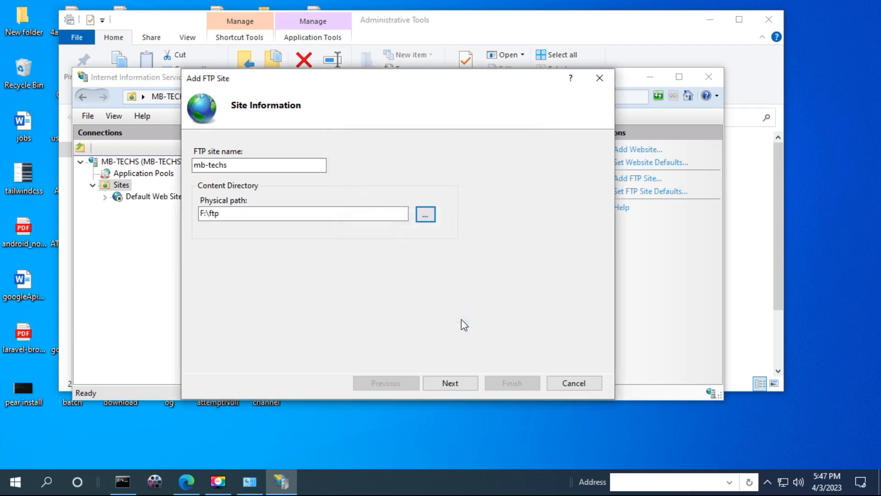
Keep the All Unassigned, port 21 binding and choose No SSL
click(462, 383)
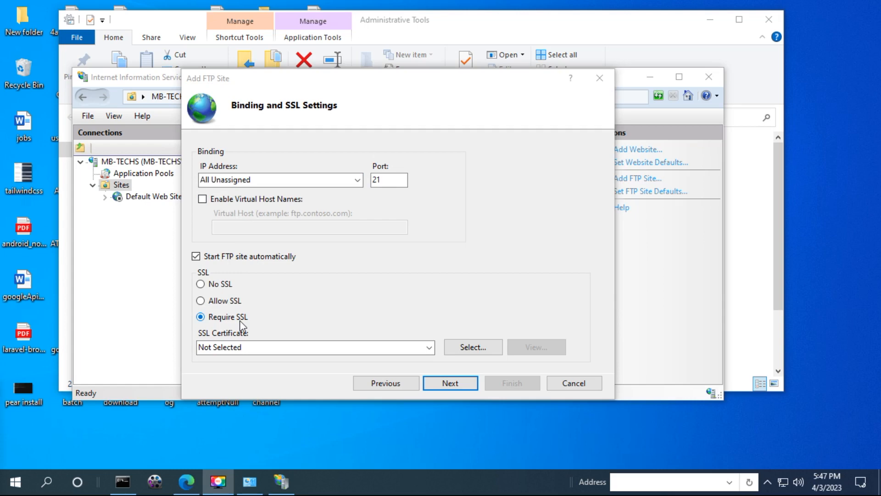
click(202, 285)
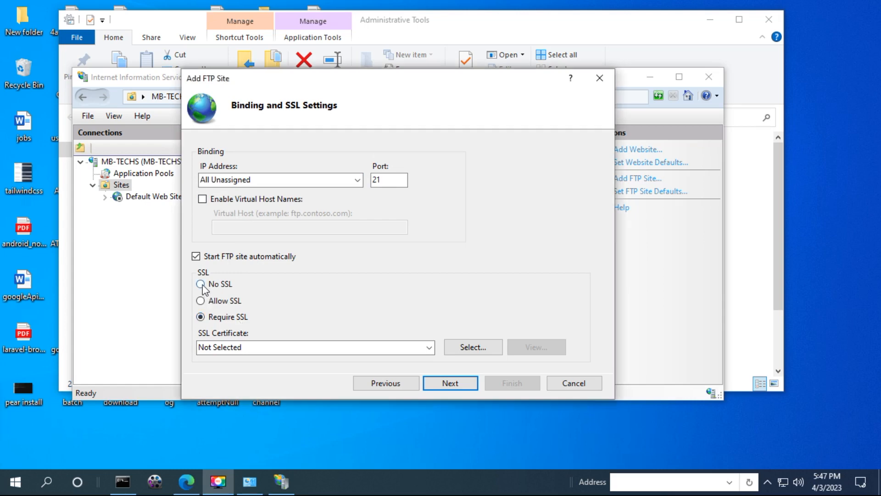
click(202, 285)
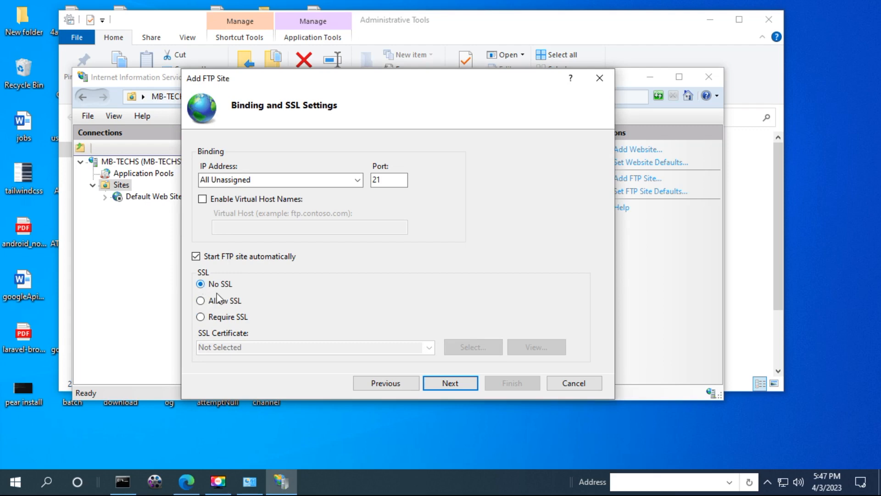
Enable Basic authentication and limit access to Specified users
click(450, 384)
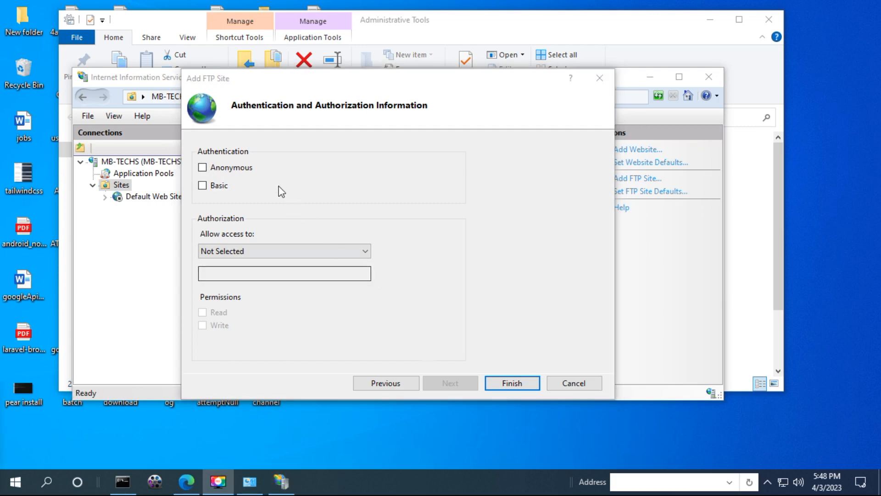
click(222, 189)
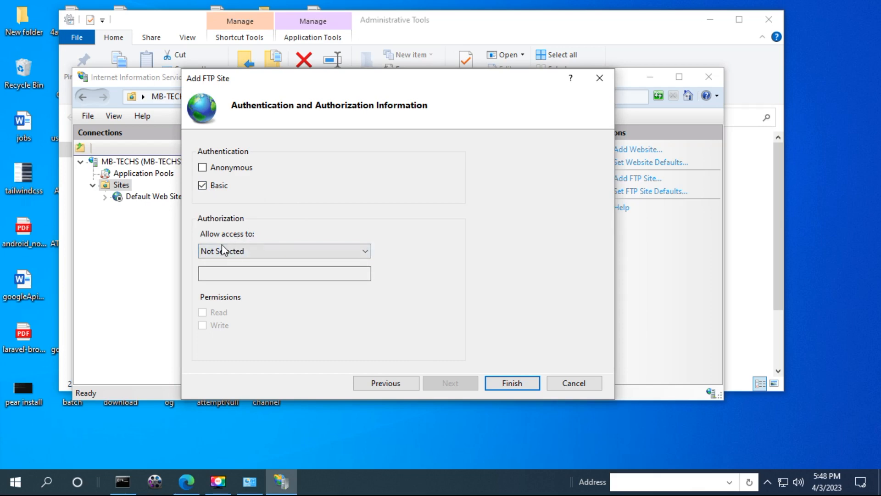
click(288, 252)
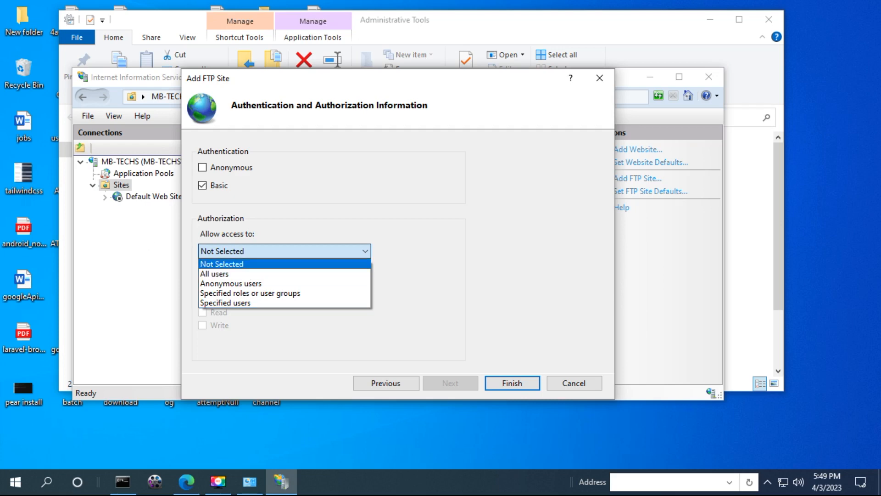
key(Escape)
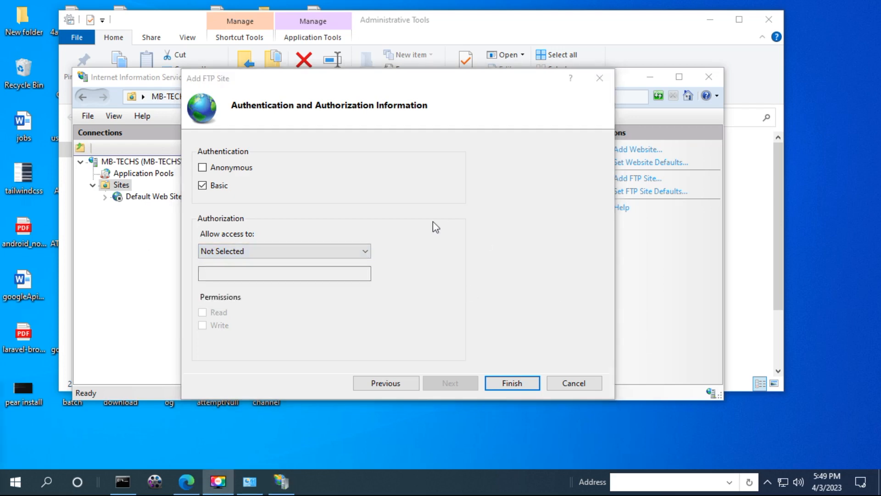
click(369, 250)
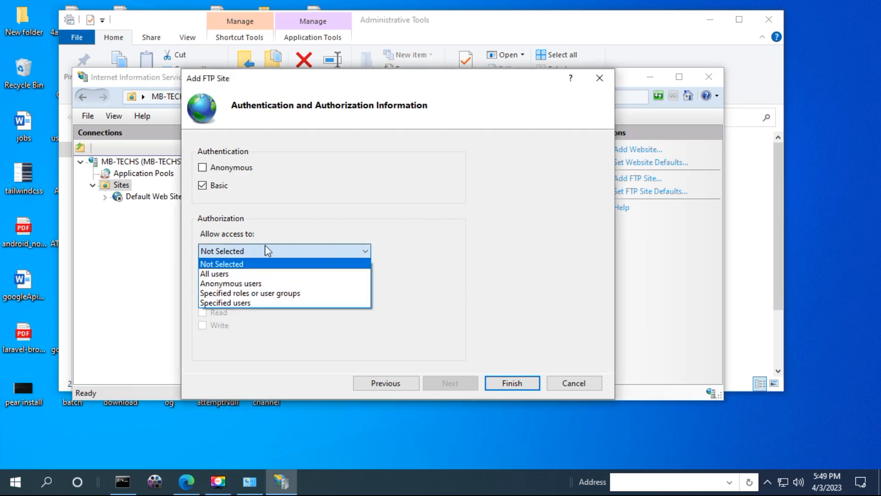
click(247, 304)
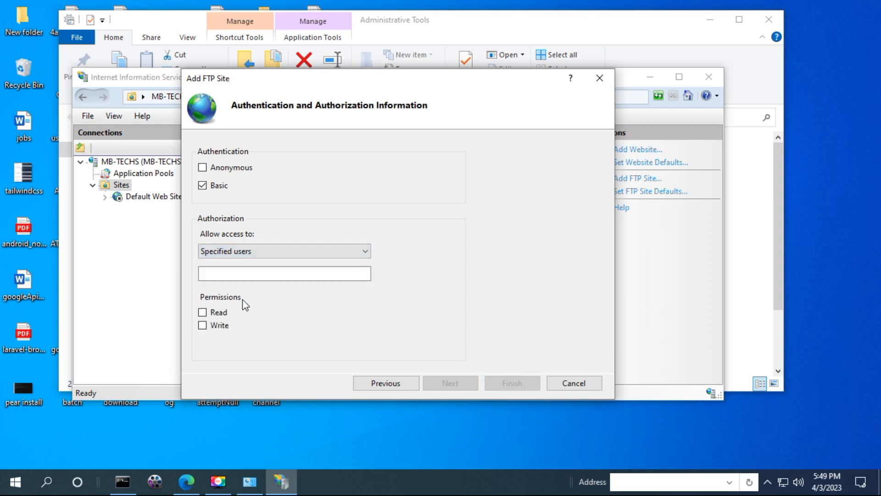
click(268, 268)
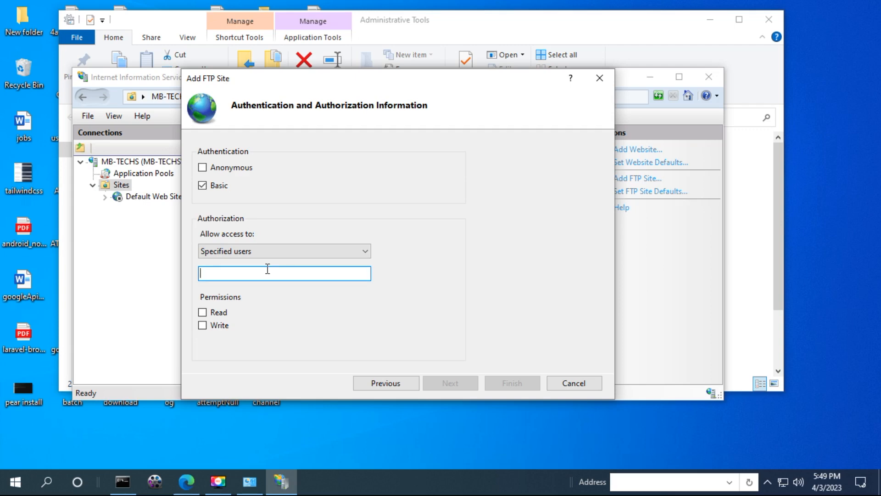
key(alt+Tab)
Run net user in Command Prompt, select the listed account name, and minimize the window
text(netuser)
key(BackSpace)
key(BackSpace)
key(BackSpace)
key(BackSpace)
key(BackSpace)
text(user)
key(BackSpace)
key(BackSpace)
text(er)
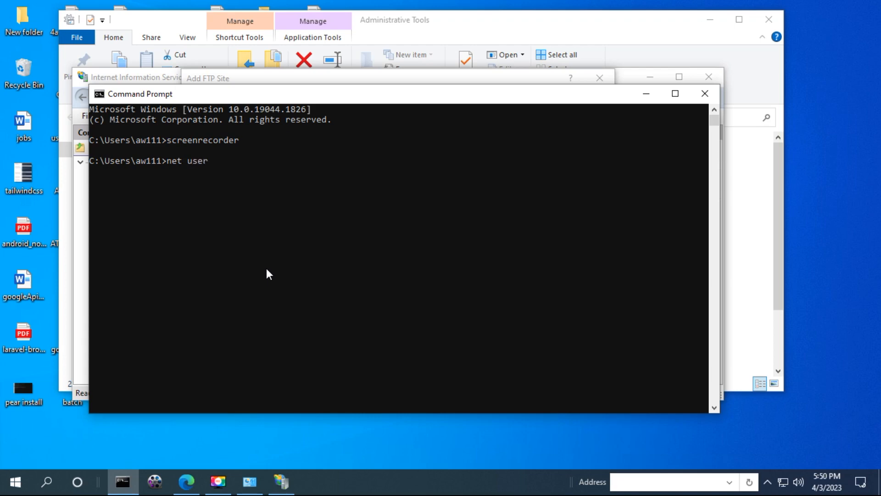
key(Return)
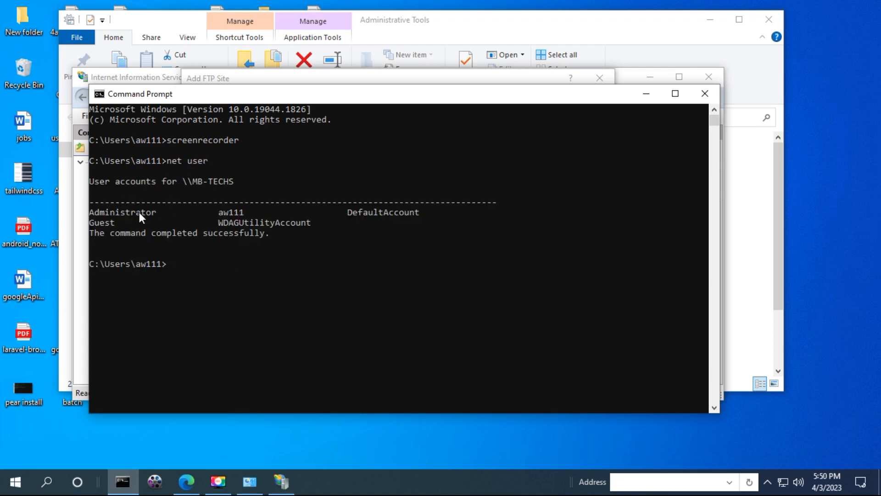
drag(245, 214, 224, 214)
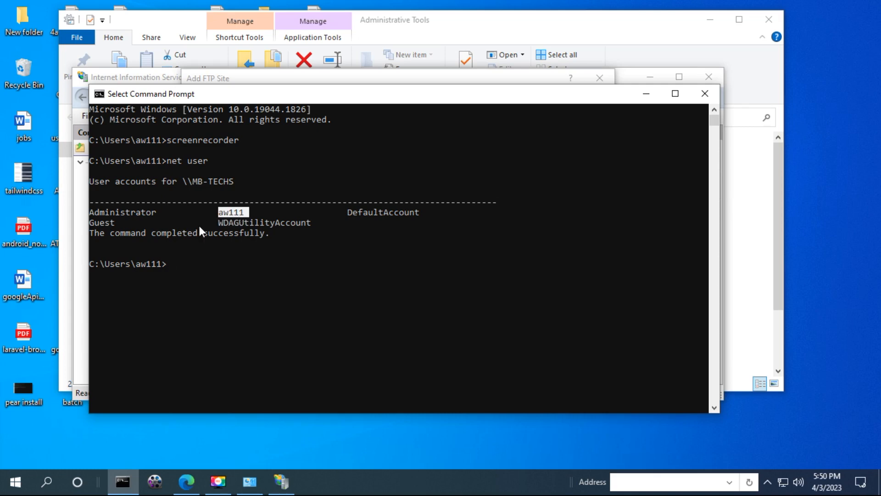
click(646, 93)
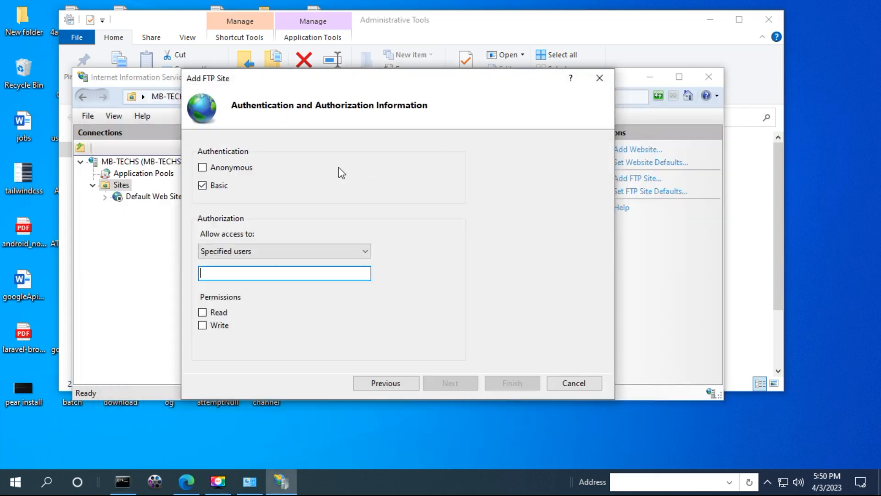
Enter the local account as the specified user, grant Read and Write, and finish creating mb-techs
text(aw111)
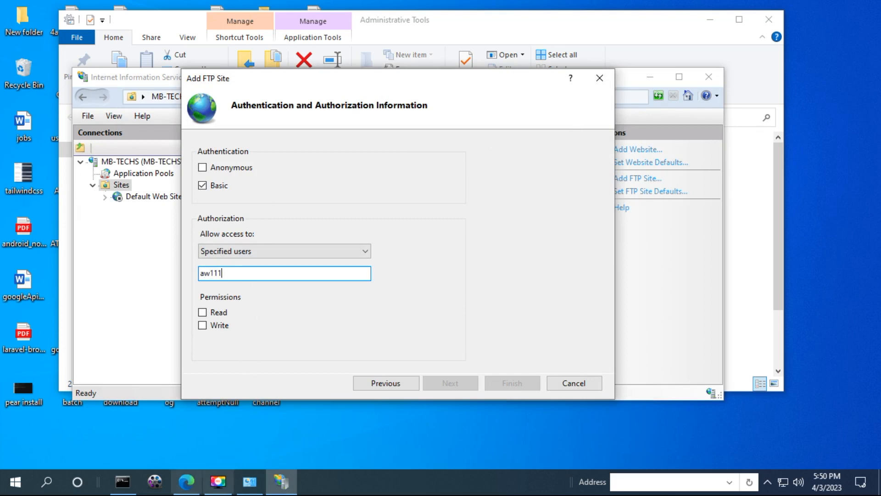
click(122, 481)
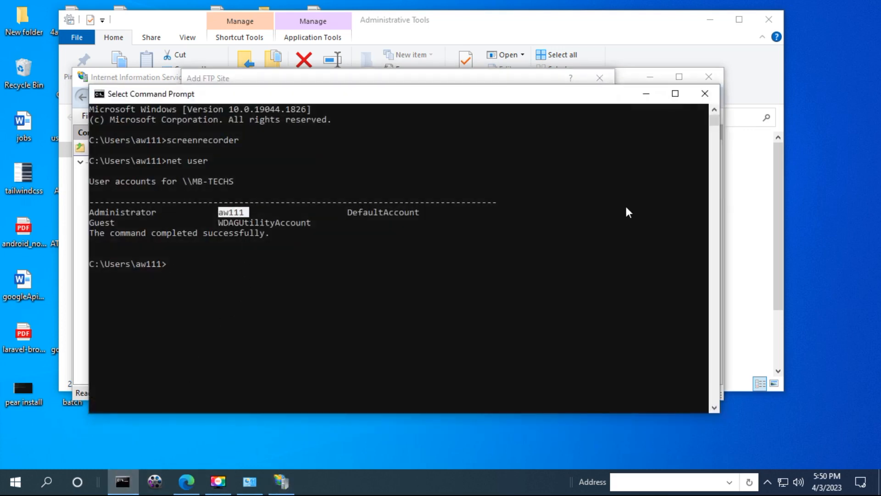
click(652, 92)
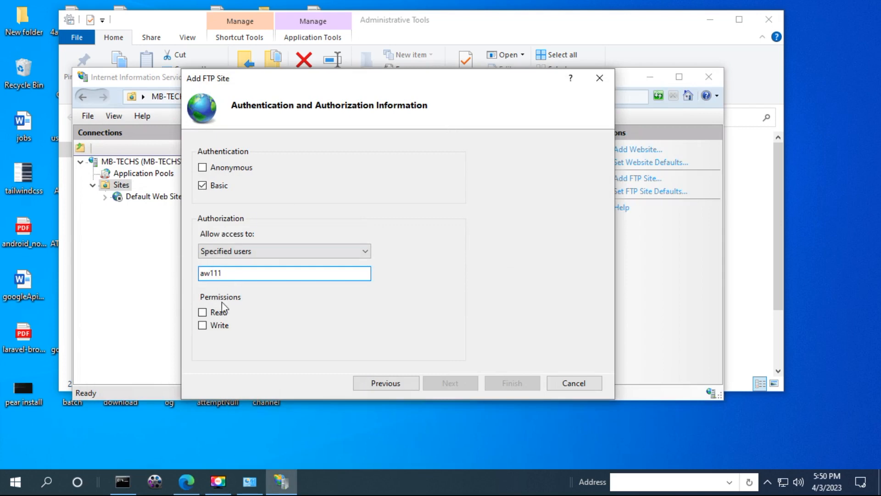
click(202, 312)
click(205, 324)
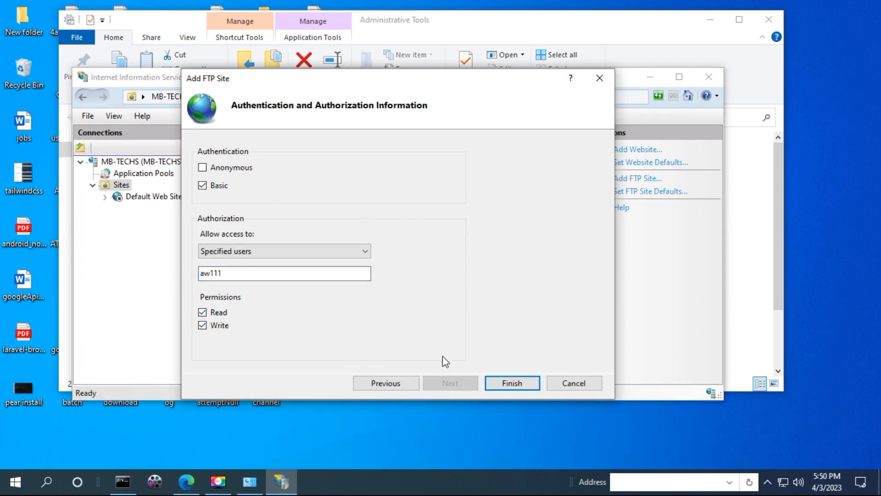
click(510, 384)
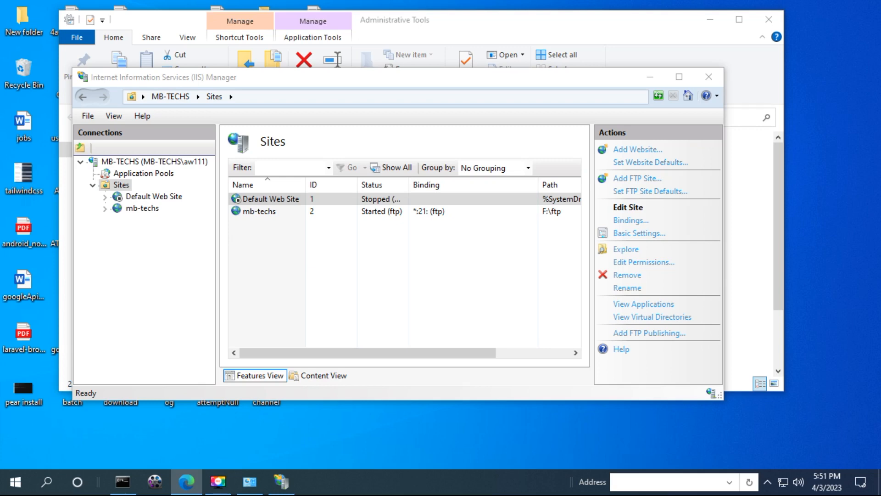
Search the Start menu for 'windows firewall'
click(25, 491)
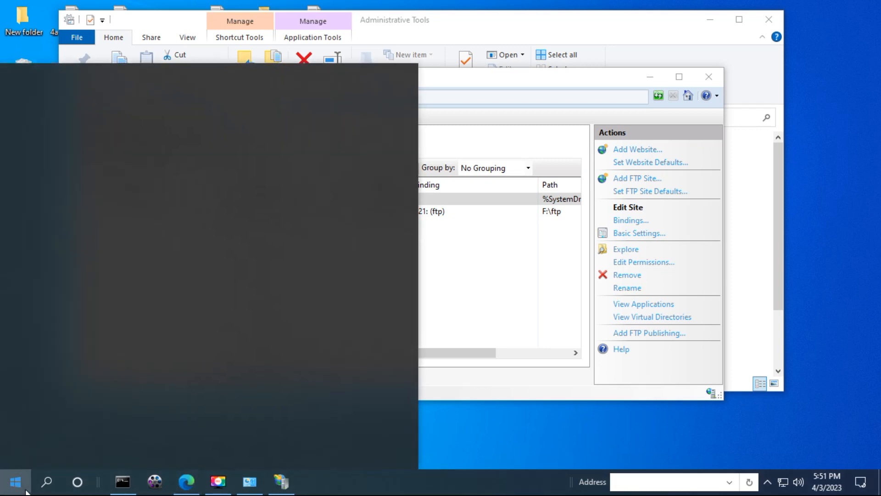
text(windowa)
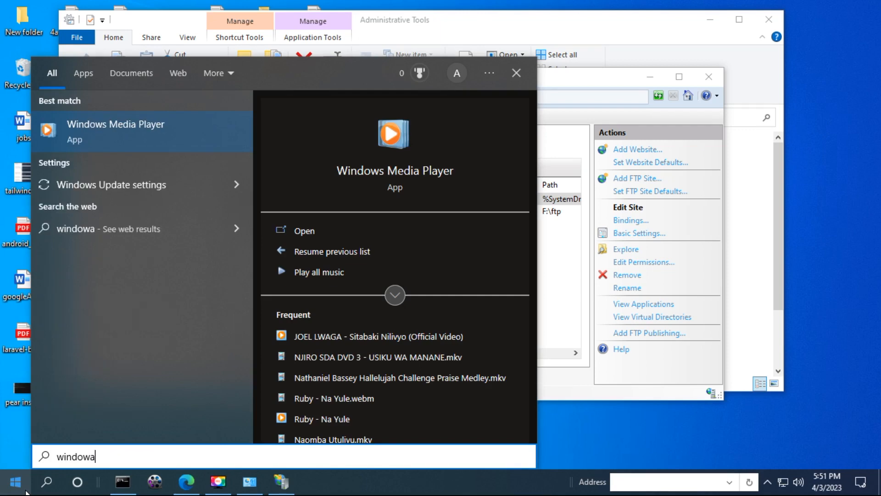
key(BackSpace)
text(s fi)
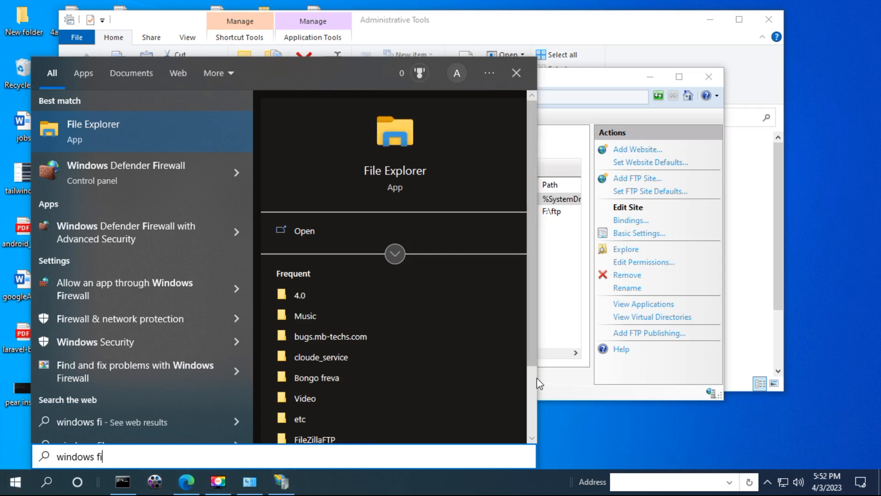
text(re)
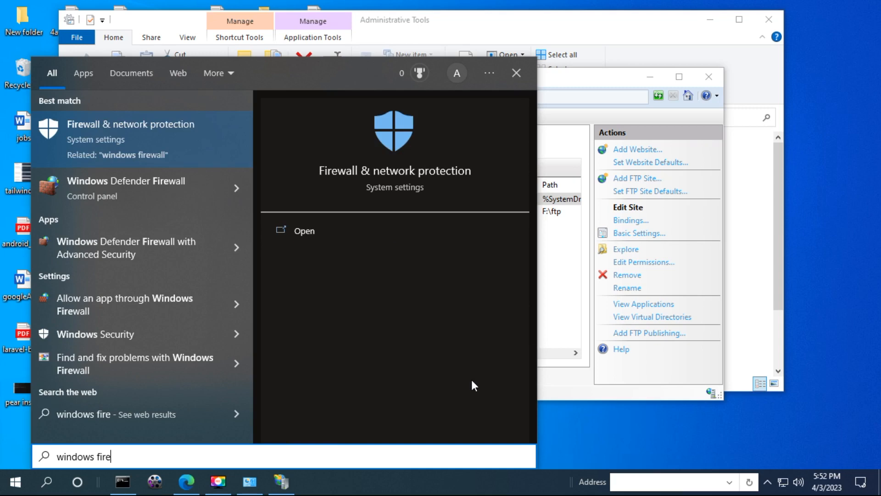
text(wa)
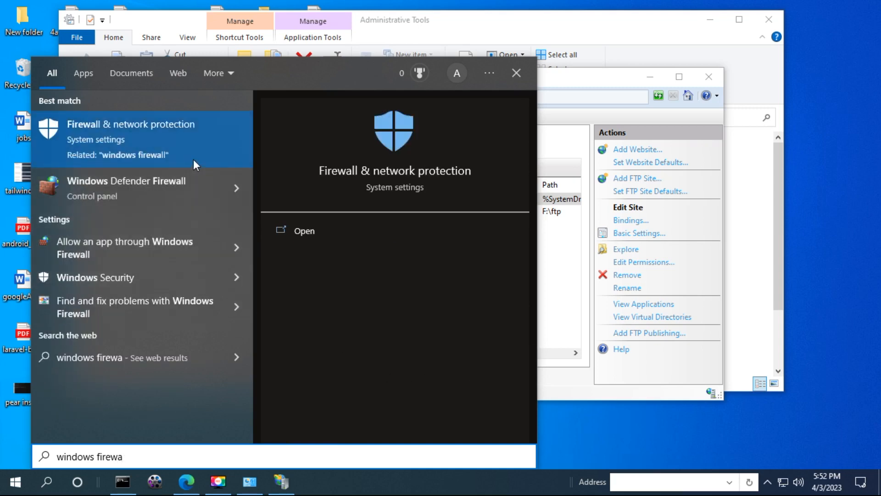
Open Windows Defender Firewall and go to its Allowed apps page
click(176, 184)
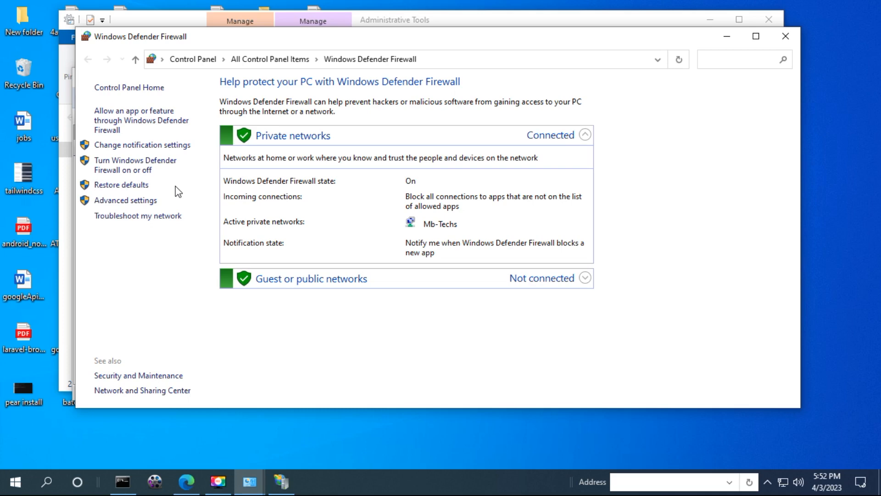
click(166, 133)
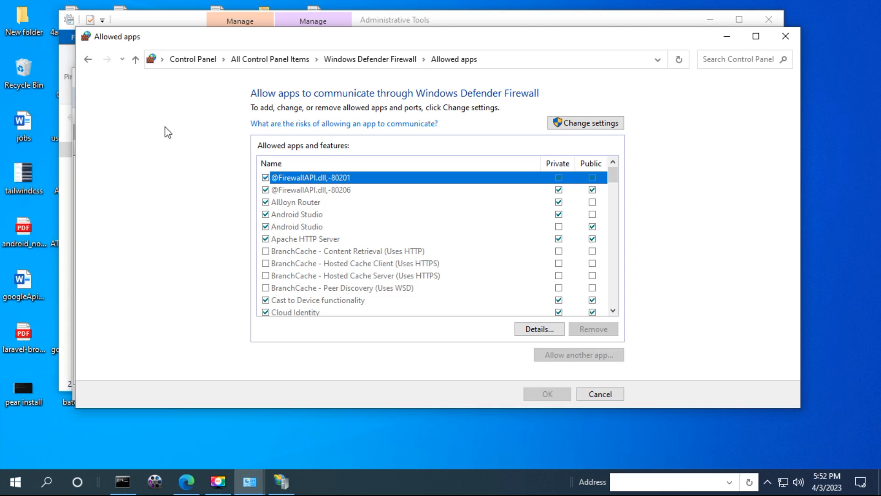
Allow FTP Server through the firewall on both private and public networks and save
click(572, 121)
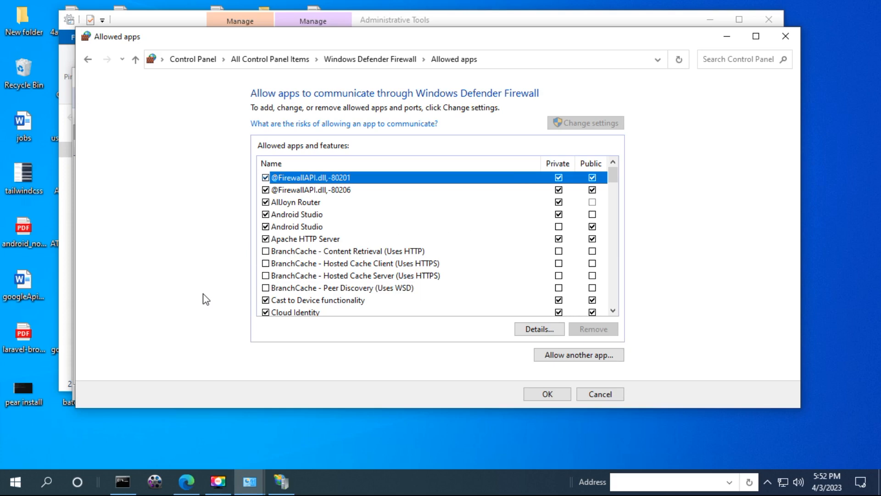
scroll(315, 262, down, 12)
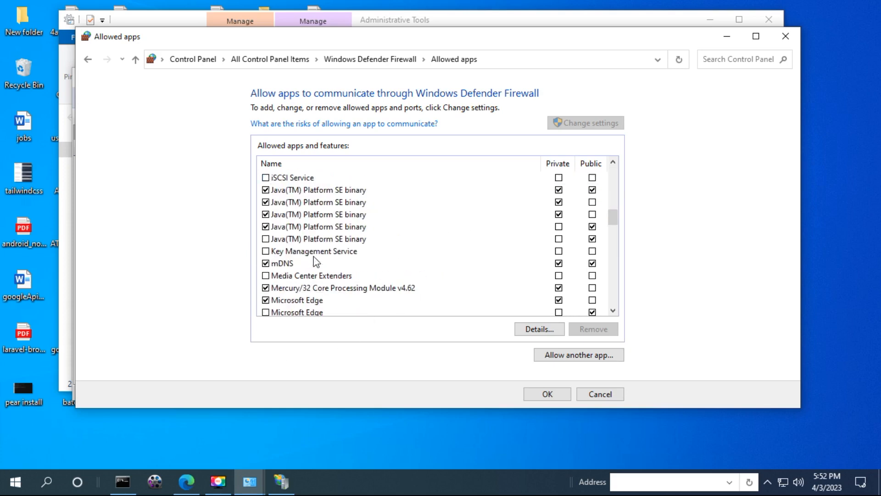
scroll(304, 257, down, 8)
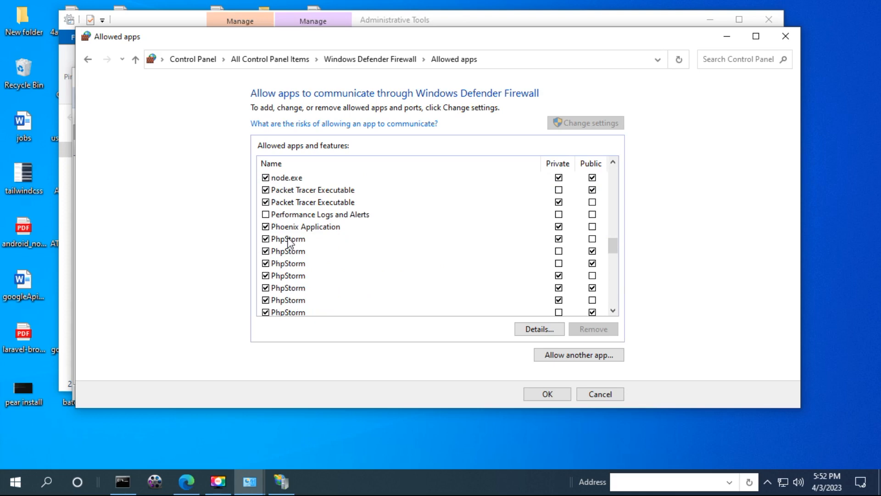
scroll(289, 241, down, 5)
click(289, 238)
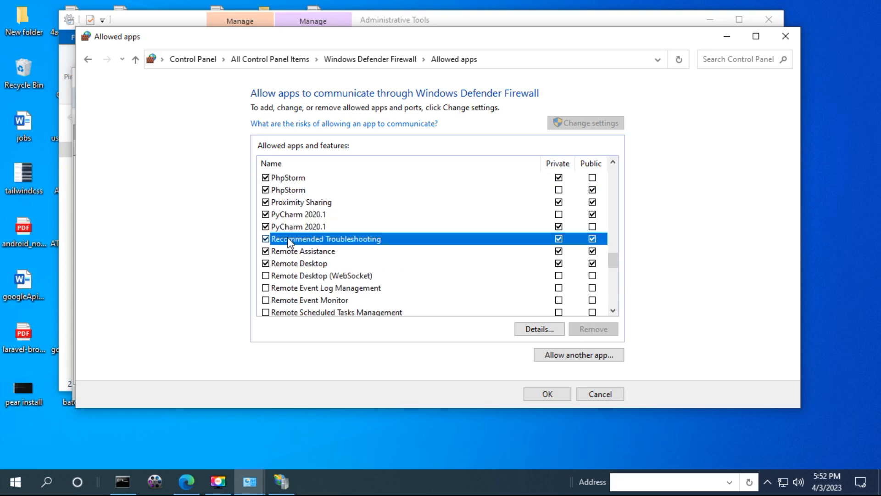
key(f)
key(Down)
key(Down)
key(Down)
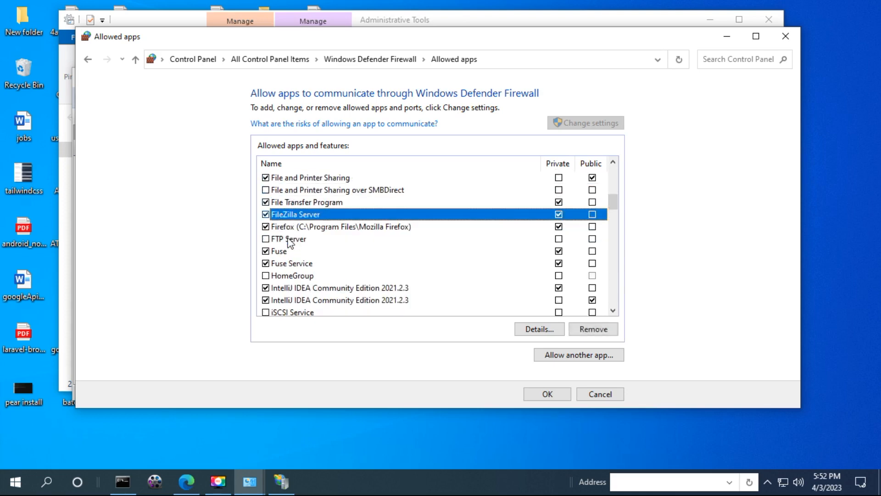
key(Down)
key(Down)
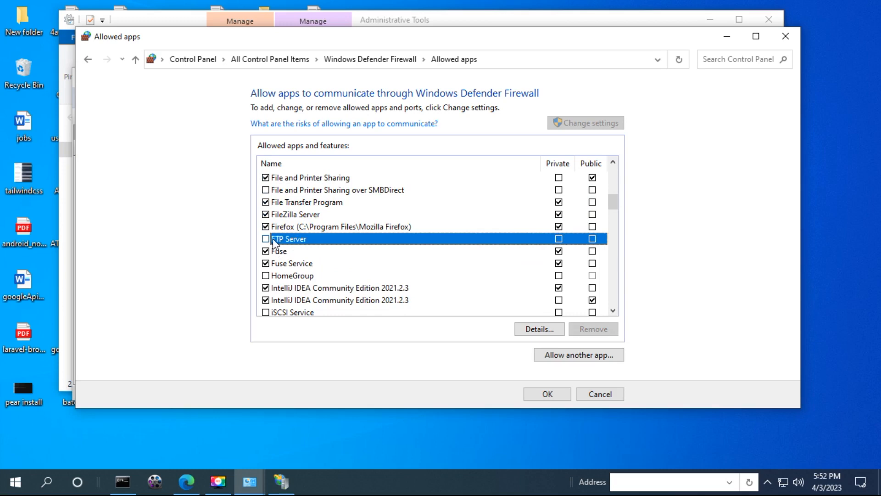
click(266, 239)
click(592, 239)
click(545, 399)
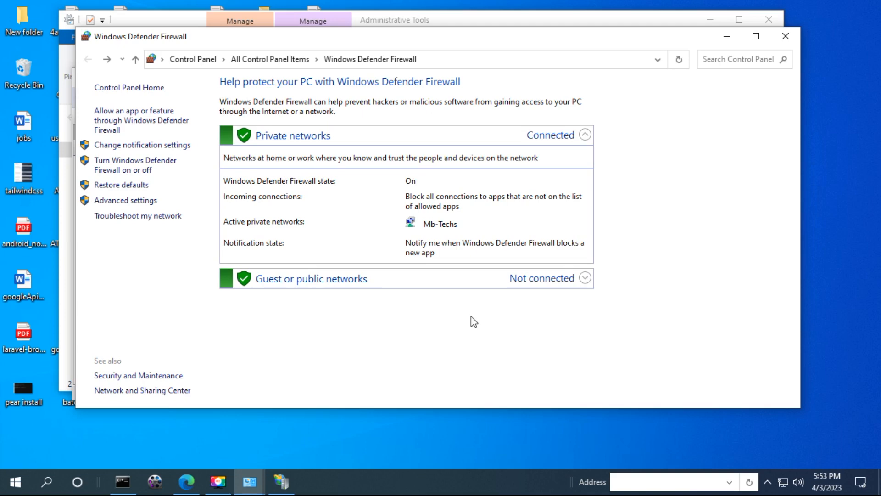
Close the firewall window and open the empty F:\ftp folder in File Explorer
click(785, 39)
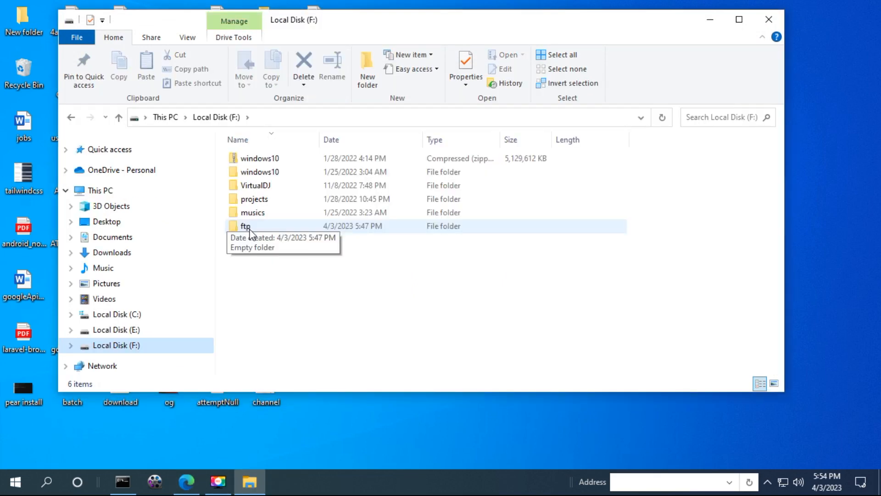
double_click(254, 225)
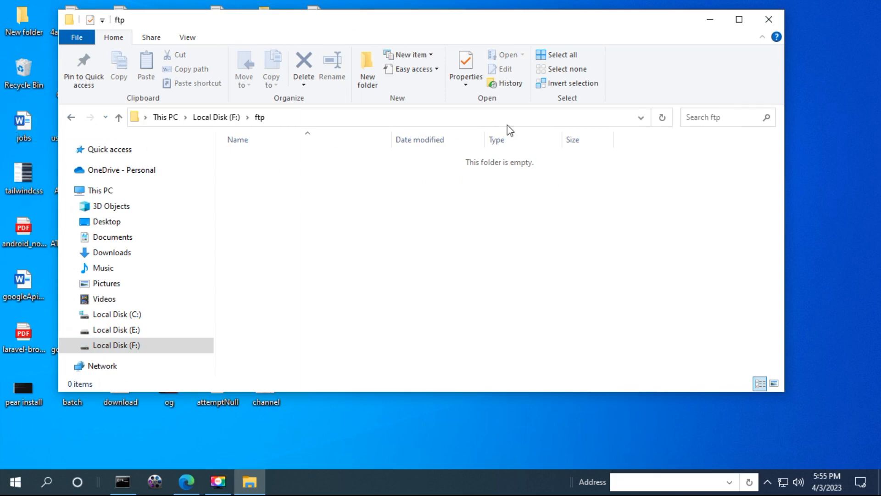
Copy the cmd and maxexcutionTime files from the desktop into F:\ftp
drag(429, 24, 636, 131)
drag(273, 68, 455, 280)
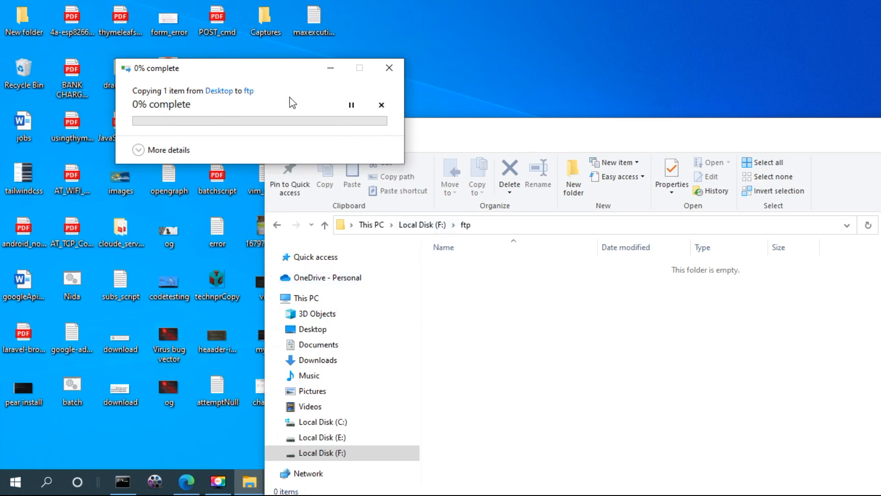
drag(232, 78, 340, 73)
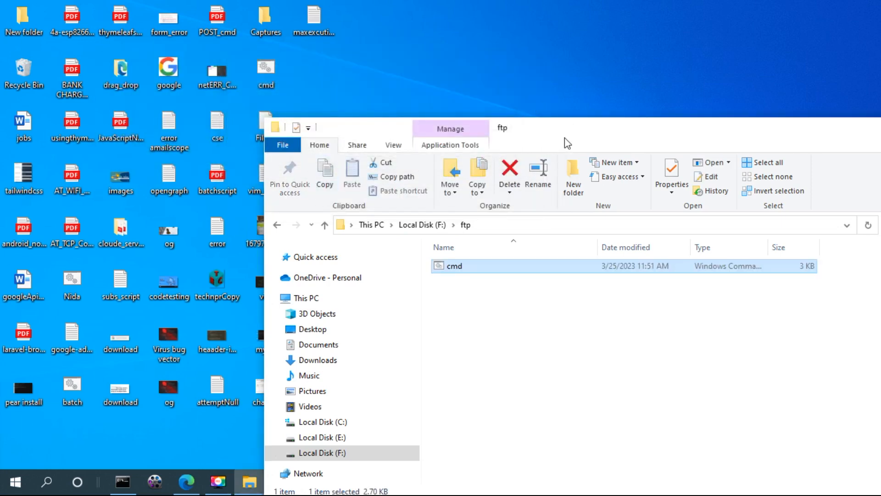
drag(327, 18, 471, 291)
drag(577, 133, 427, 35)
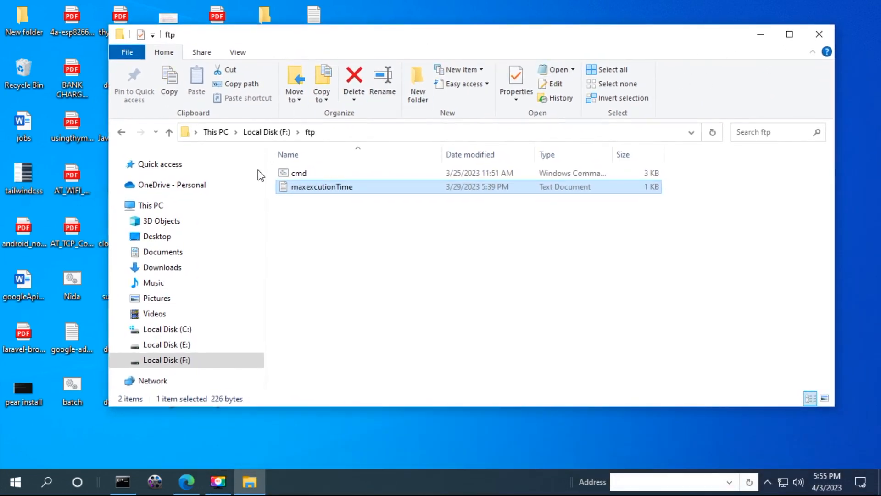
click(187, 483)
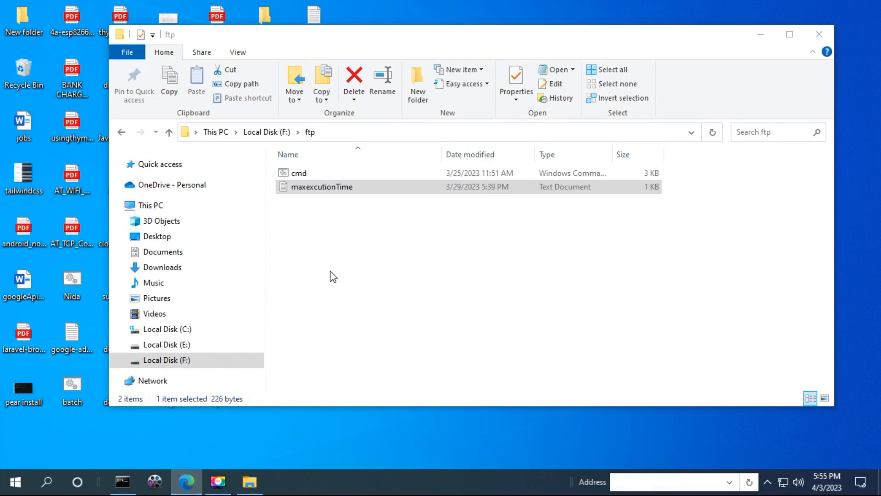
Launch Command Prompt from Start search and enter an ipconfig command with stray characters
key(super)
text(cmd)
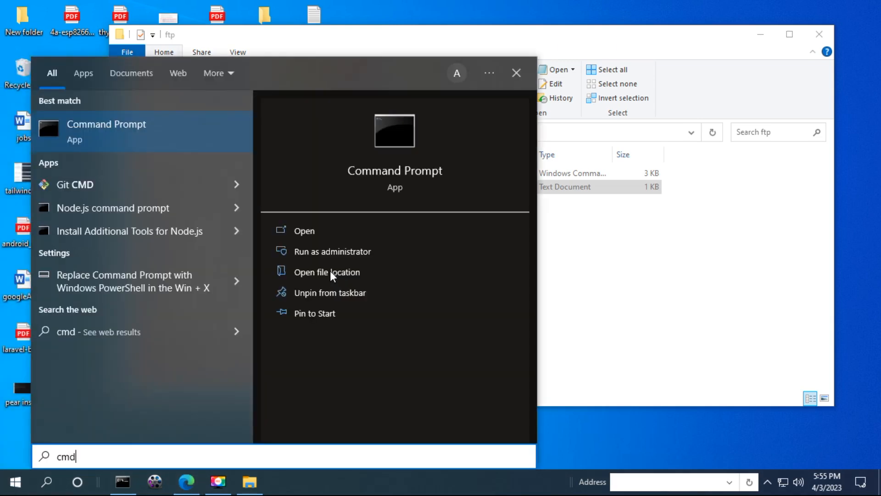
key(Return)
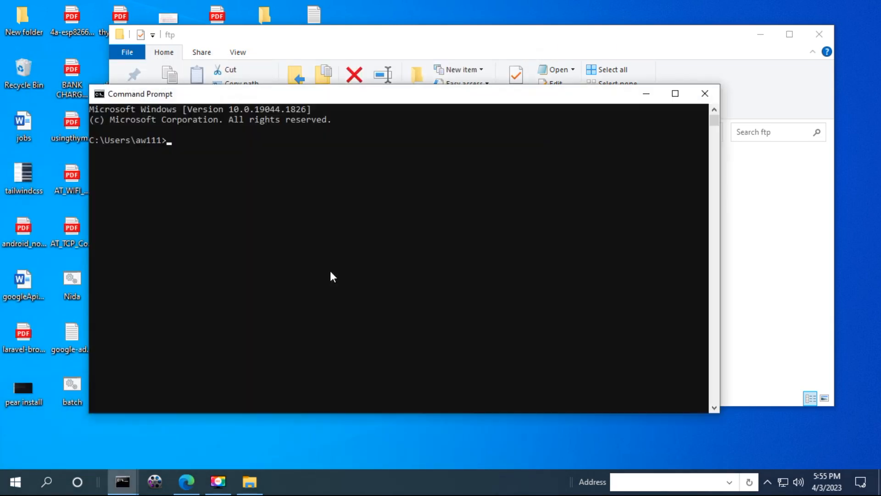
text(p=ipconfig)
key(Return)
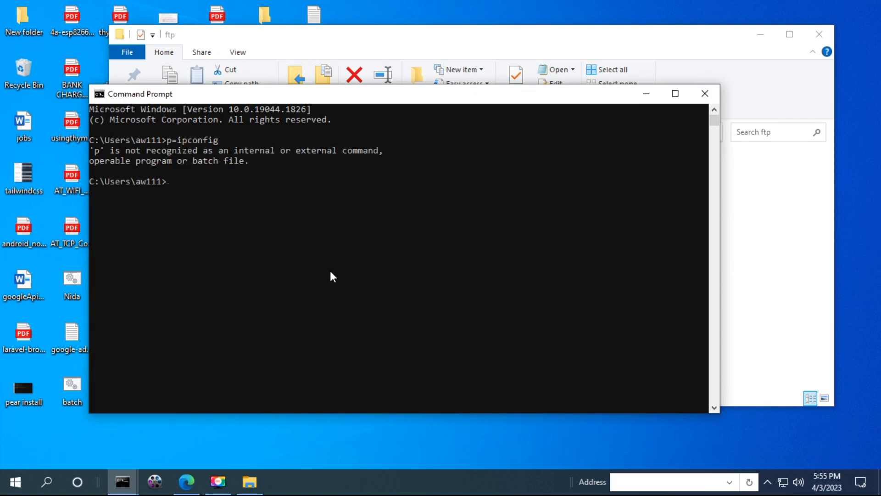
Rerun ipconfig correctly, copy the IPv4 address 192.168.1.100, and close the console
key(Up)
key(Home)
key(BackSpace)
key(Delete)
key(Return)
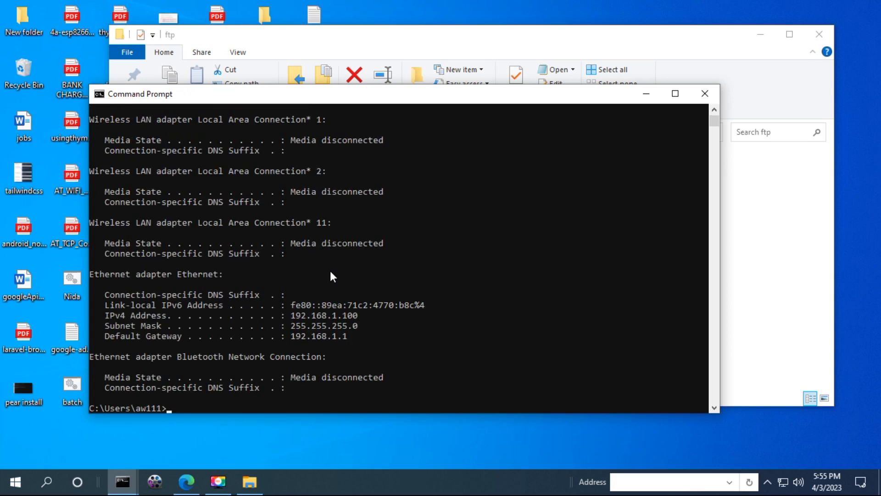
drag(356, 316, 292, 319)
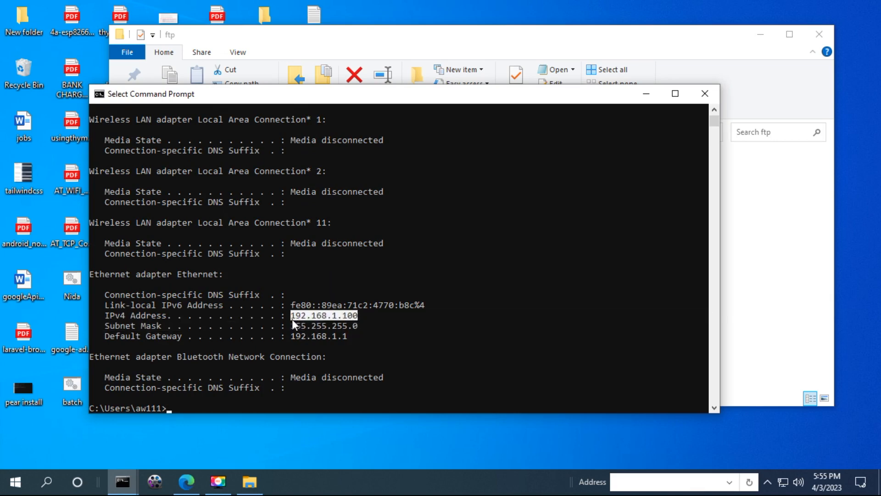
right_click(292, 319)
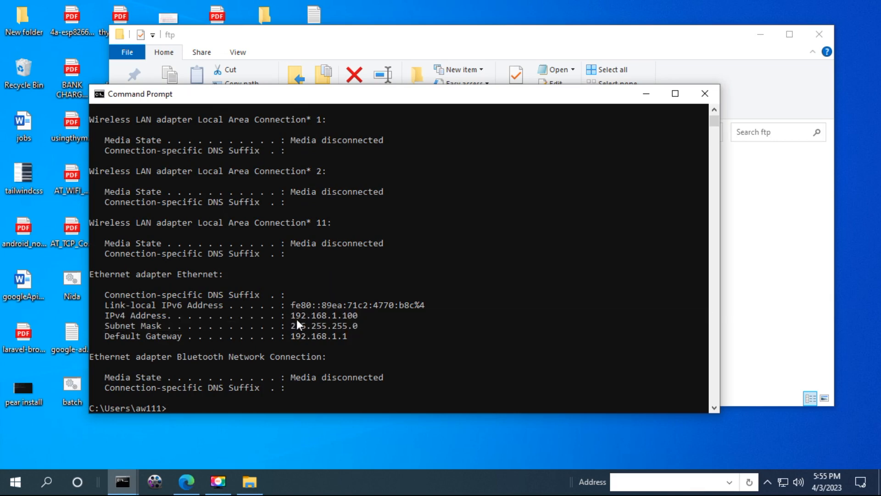
click(694, 97)
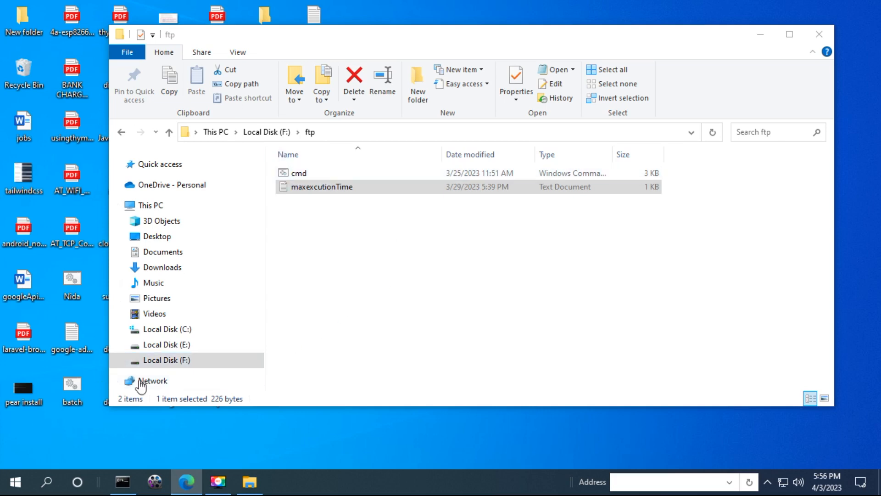
Close the web browser and the ftp folder window
click(187, 482)
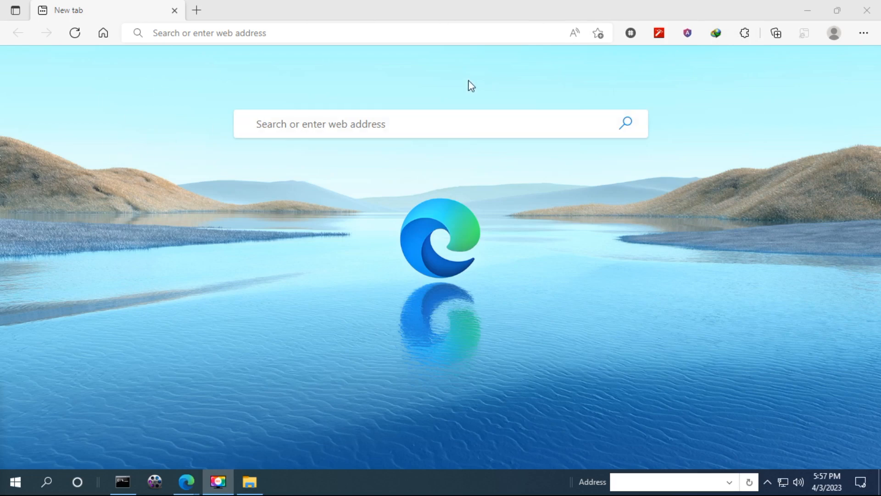
click(871, 6)
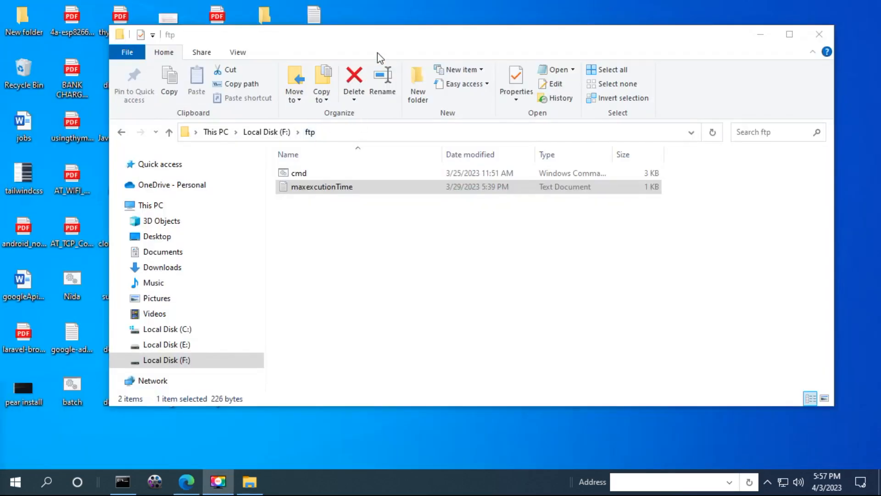
click(819, 33)
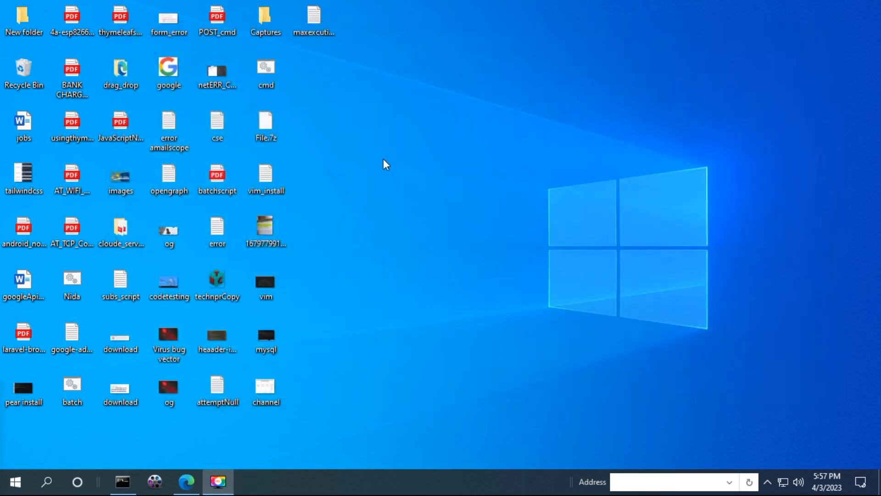
Open a new File Explorer window and go to ftp://192.168.1.100
key(super+e)
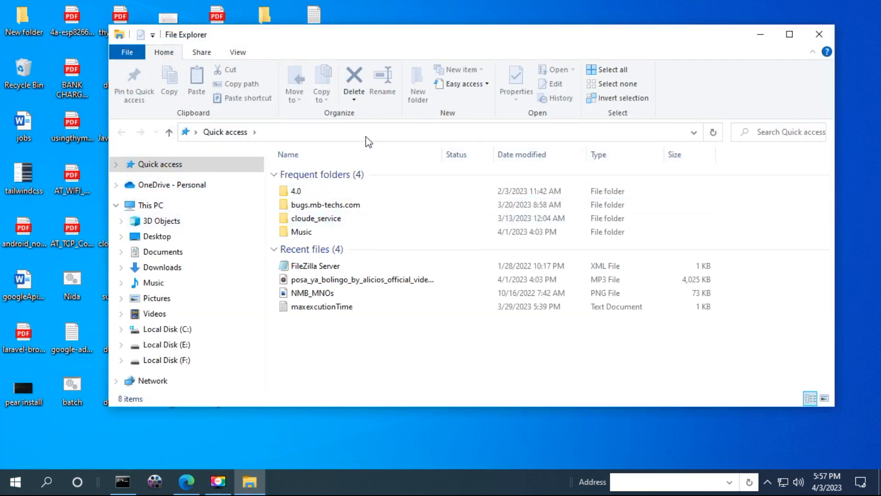
click(364, 134)
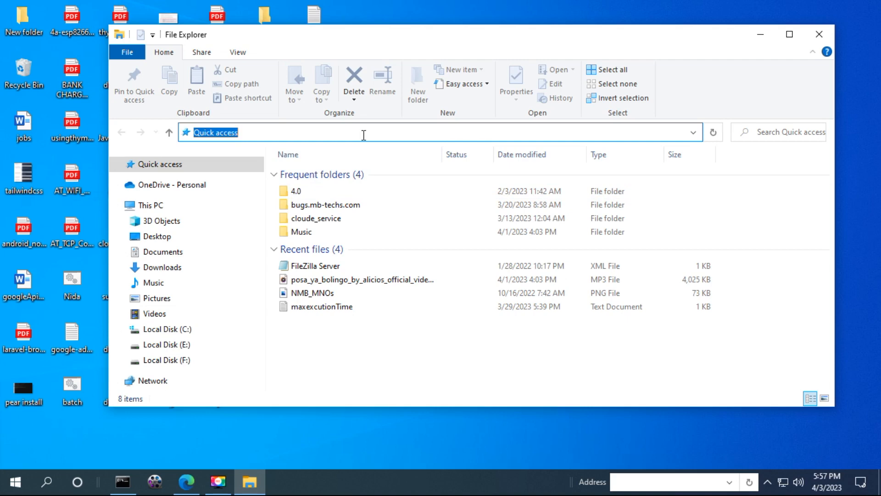
text(ftp)
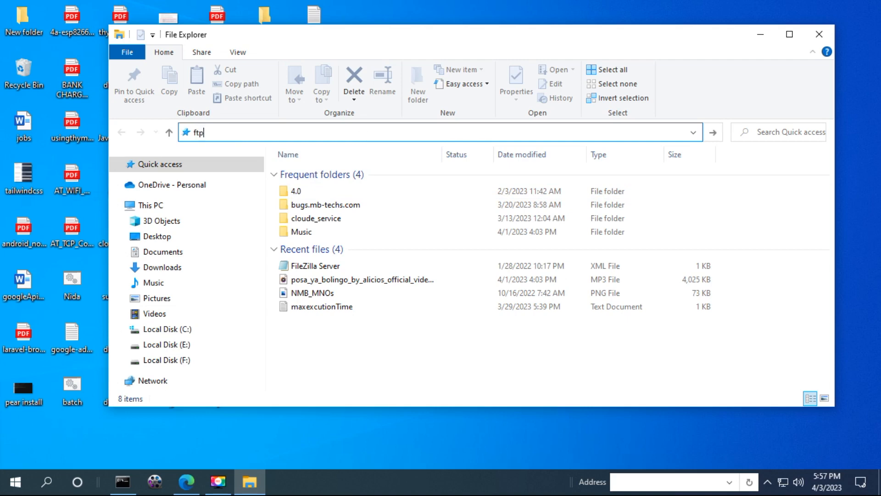
text(://192.168.1.100)
key(Return)
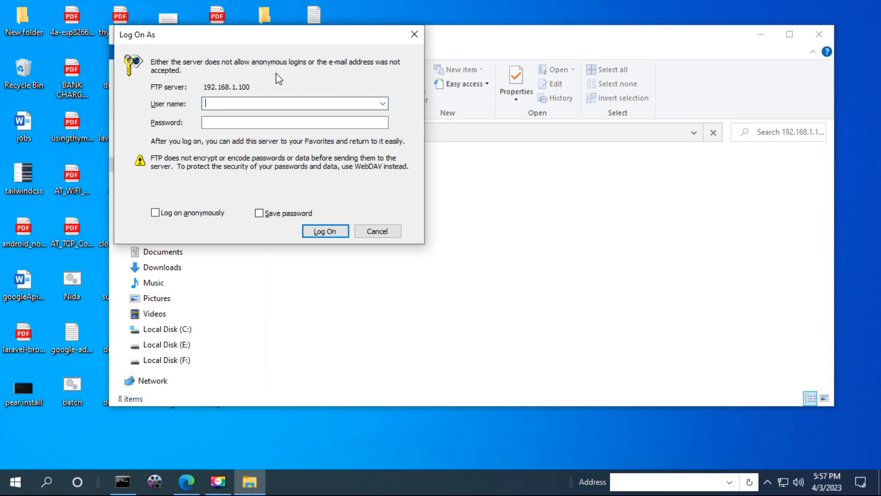
Log on to the FTP server with the local account's user name and password, then close the listing window
click(249, 122)
click(275, 103)
text(aw)
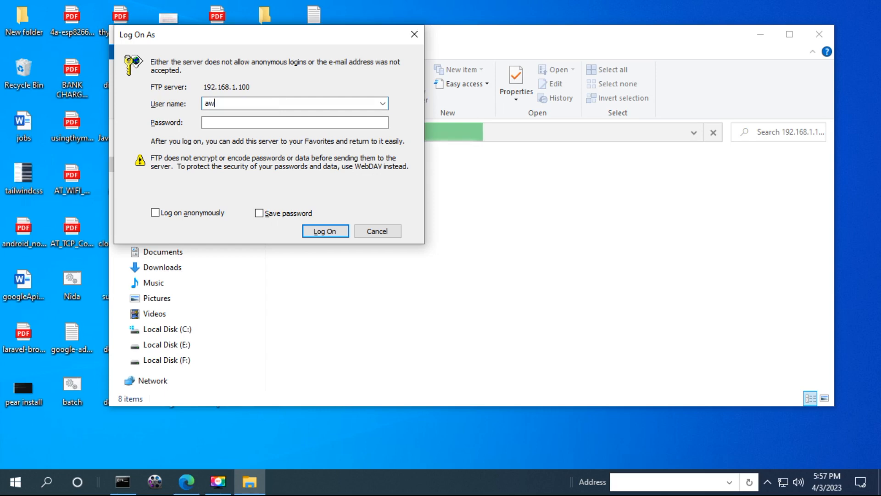
text(111)
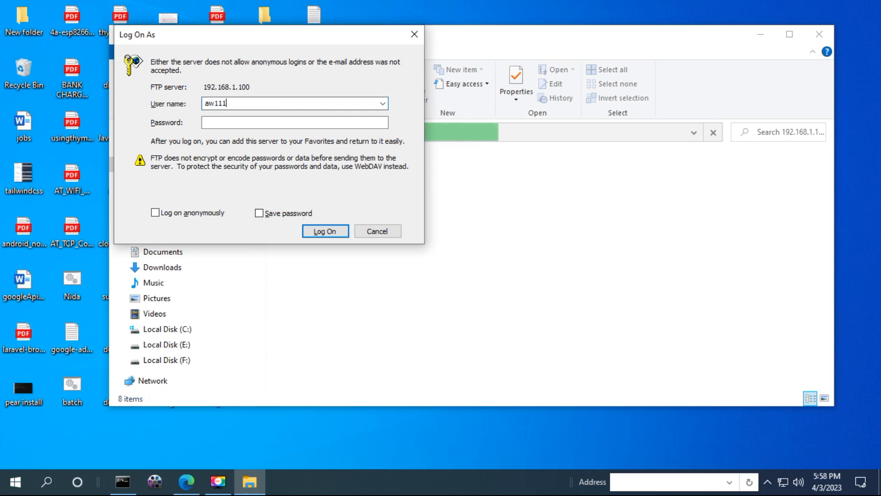
click(290, 124)
click(288, 125)
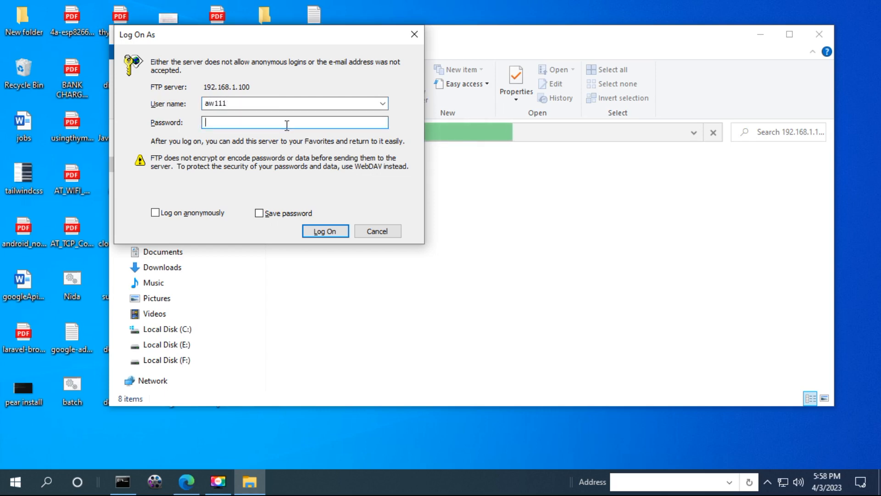
text(1234567)
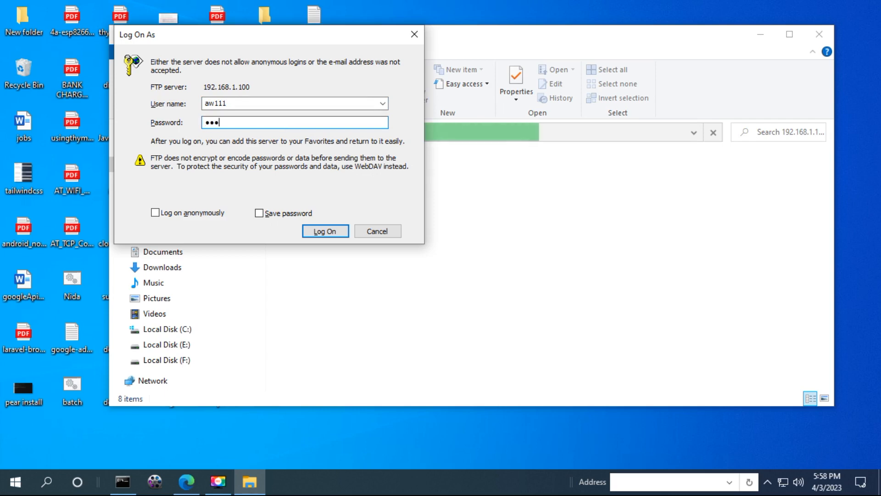
text(89012)
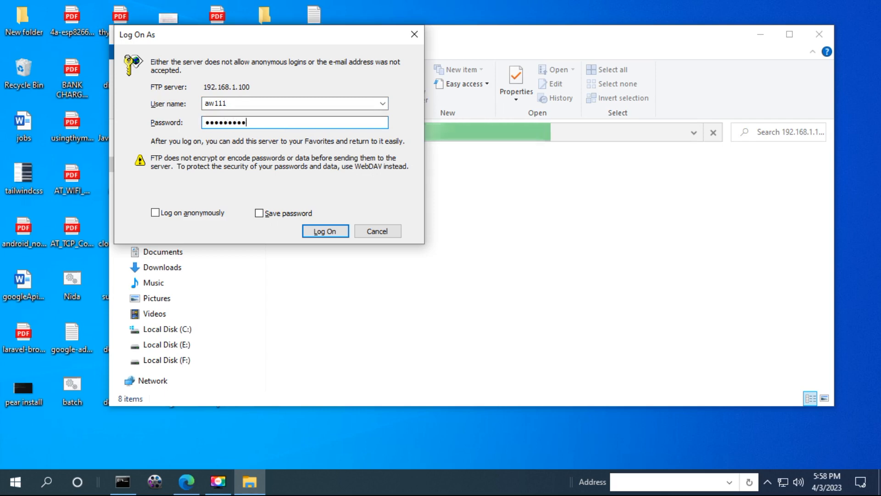
text(34)
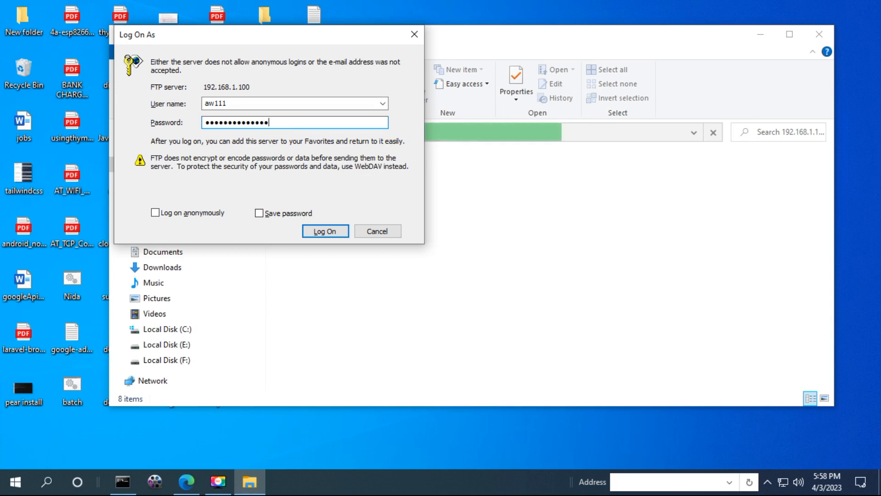
click(325, 233)
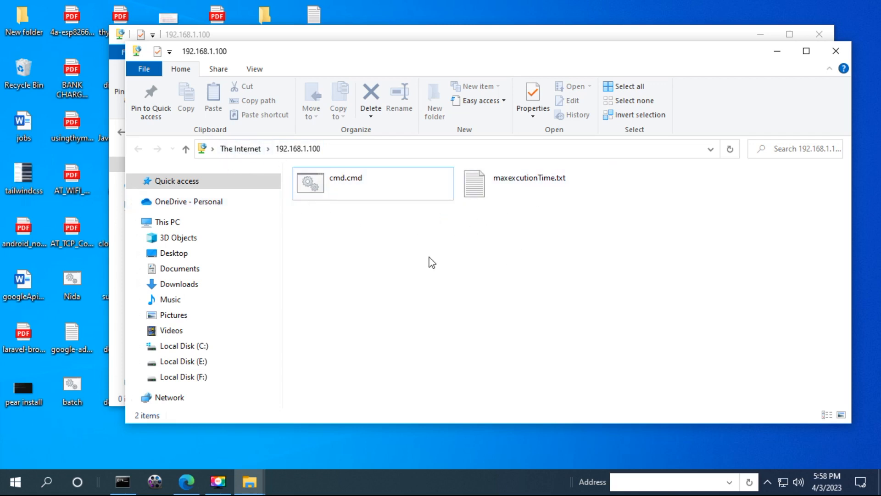
click(836, 51)
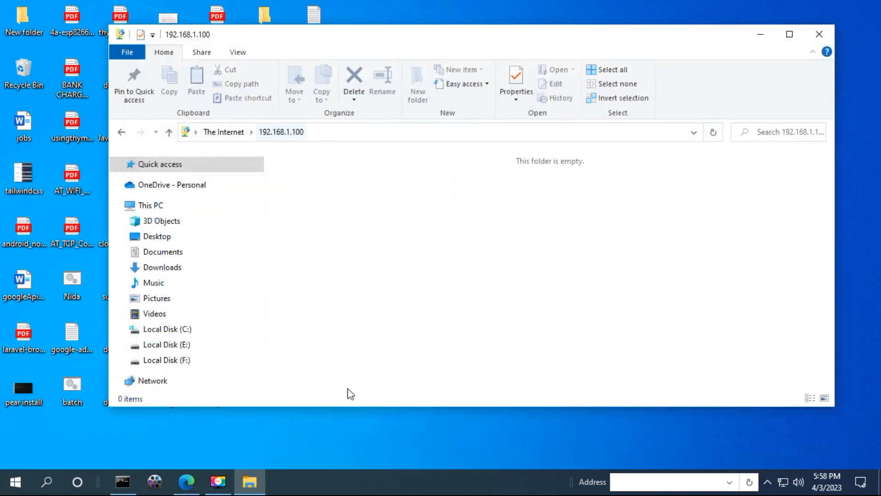
Launch Command Prompt from Start search and start the ftp client, retrying after the 'fpt' typo
key(super)
text(cmd)
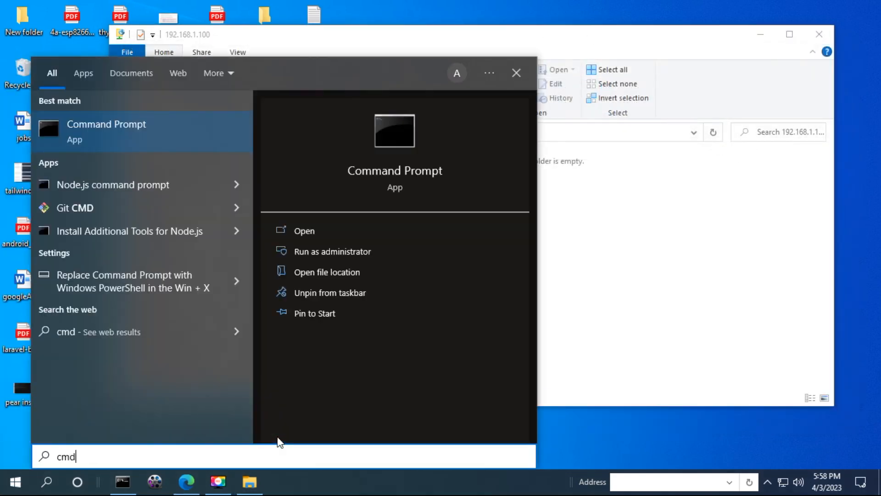
key(Return)
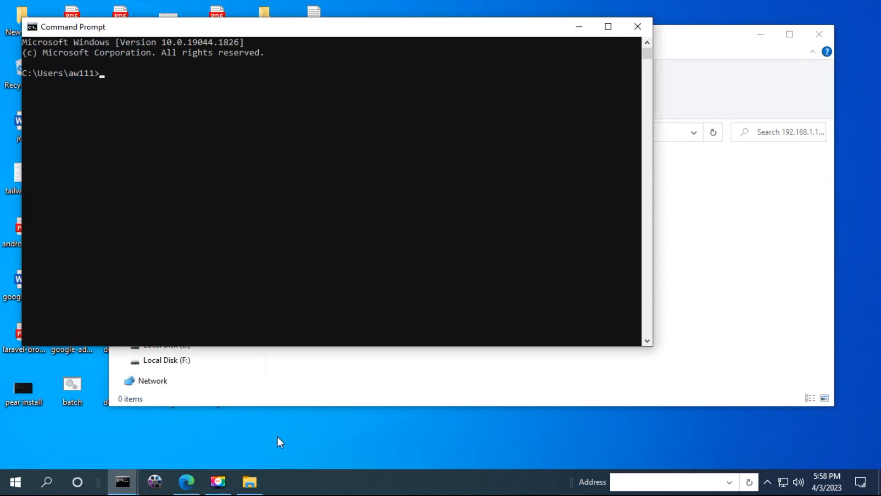
text(fpt)
key(Return)
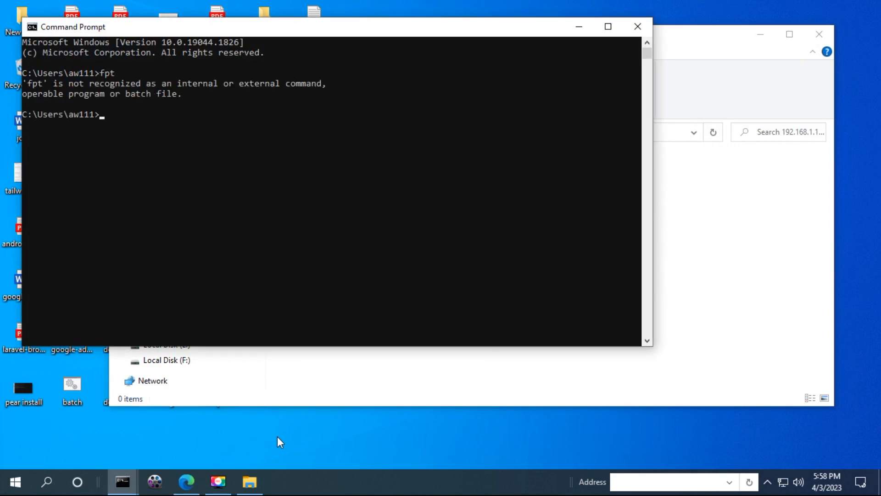
text(ftp)
key(Return)
Connect to 192.168.1.100 and log in with the FTP user name and password
text(open 192.168.1.100)
key(Return)
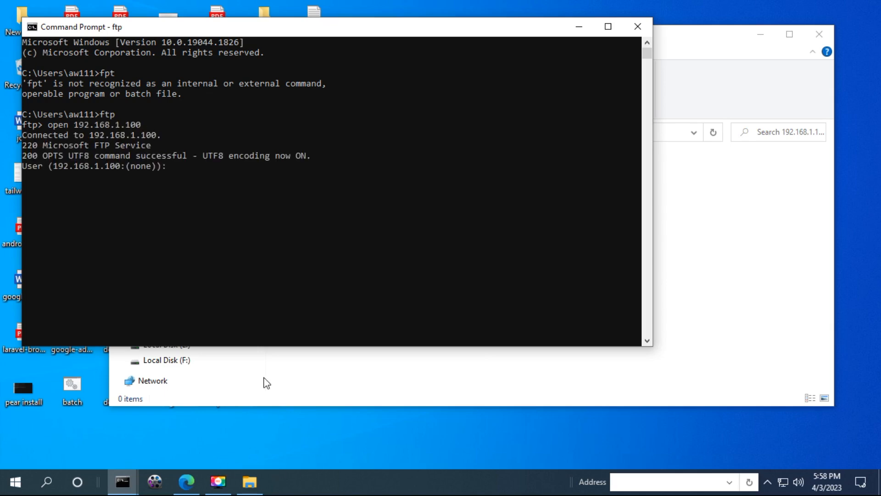
text(aw111)
key(Return)
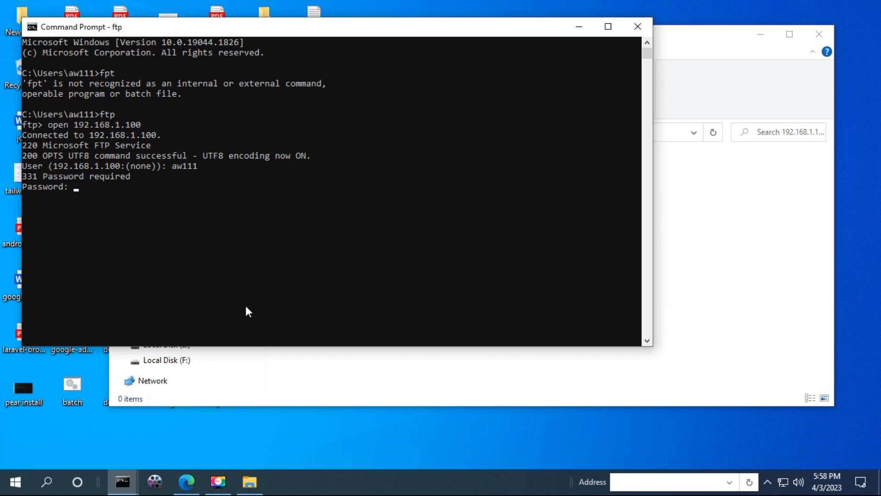
key(Return)
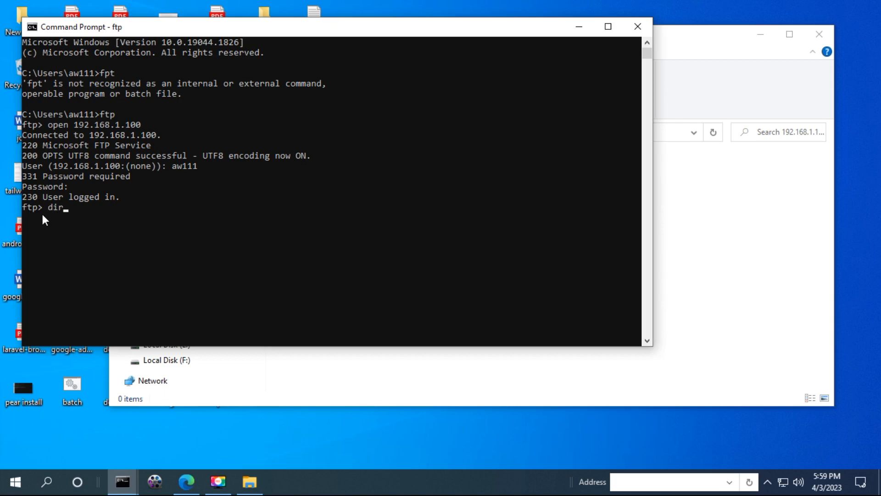
List the server files (cmd.cmd, maxexcutionTime.txt) and confirm the current directory is /
key(Return)
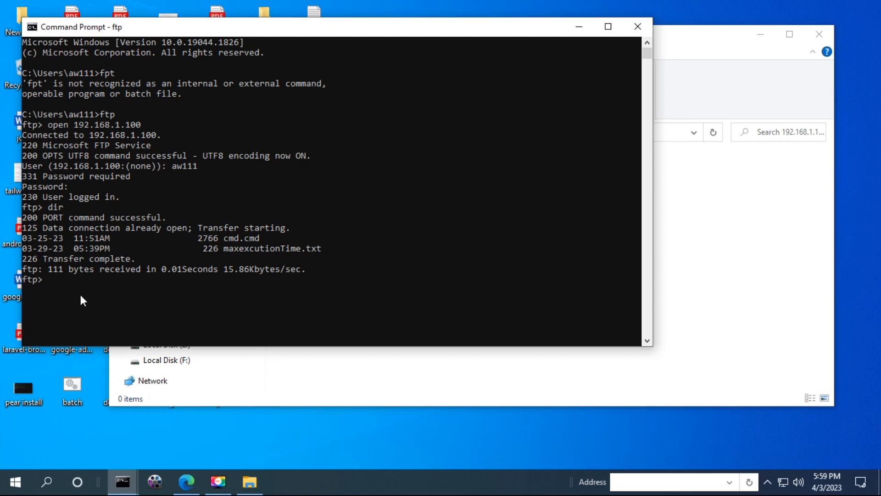
text(pwd)
key(Return)
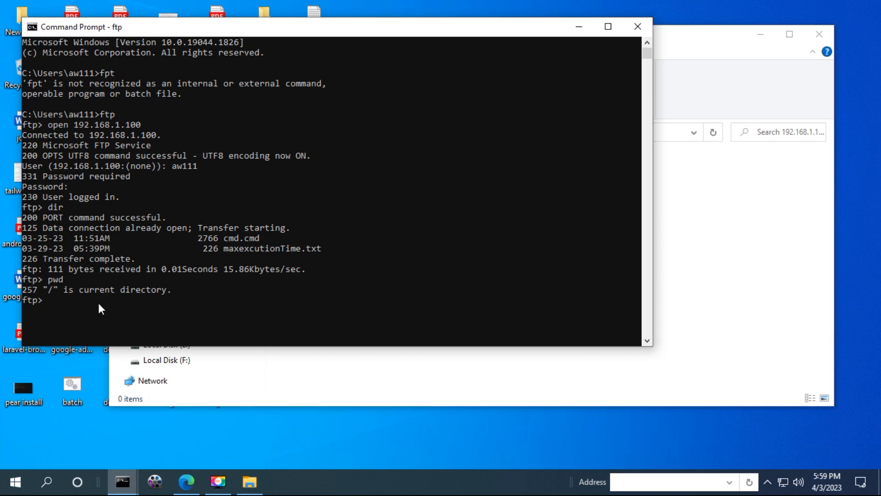
click(77, 303)
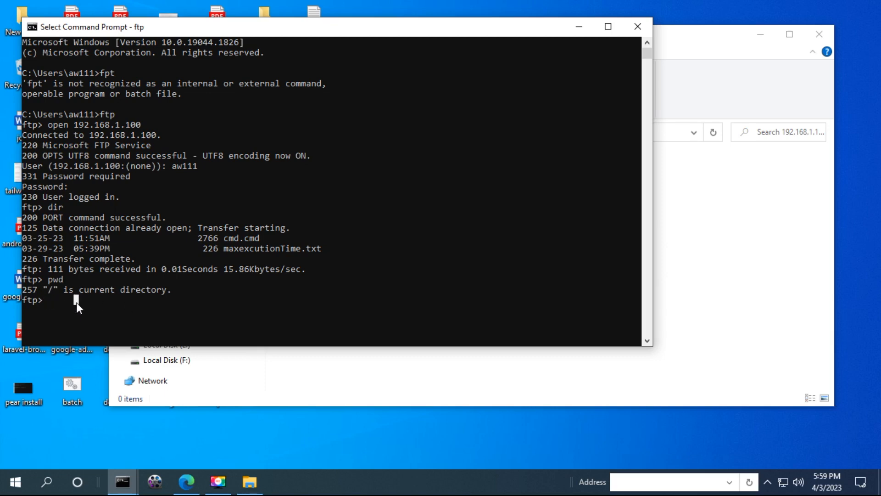